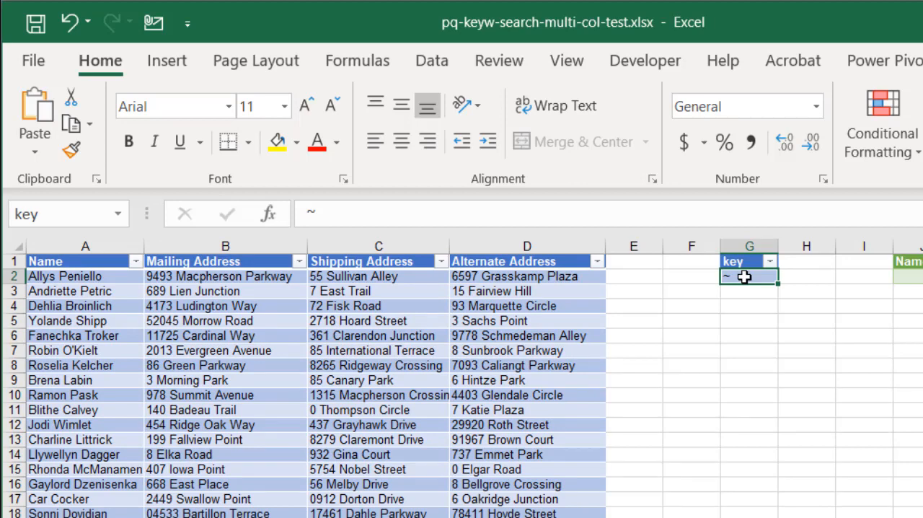
Set the search key in cell G2 to Alley and refresh the green query results table
text(Alley)
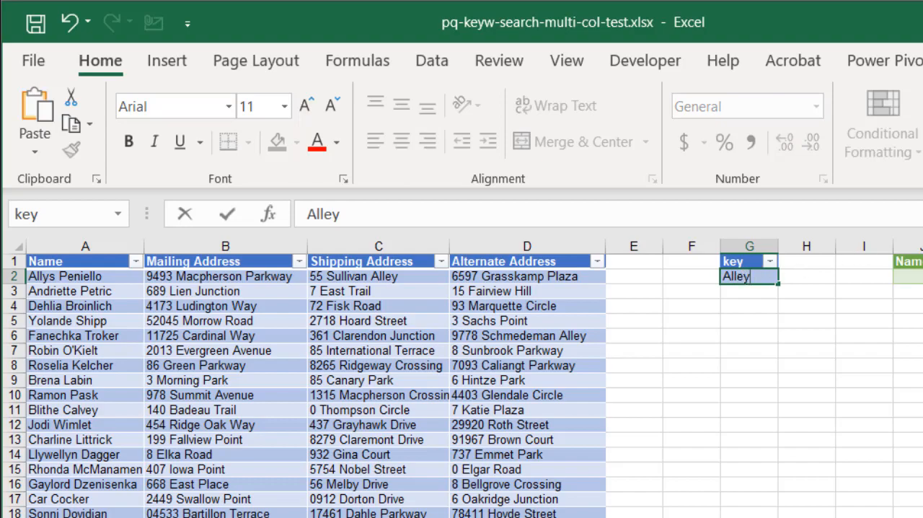
click(922, 276)
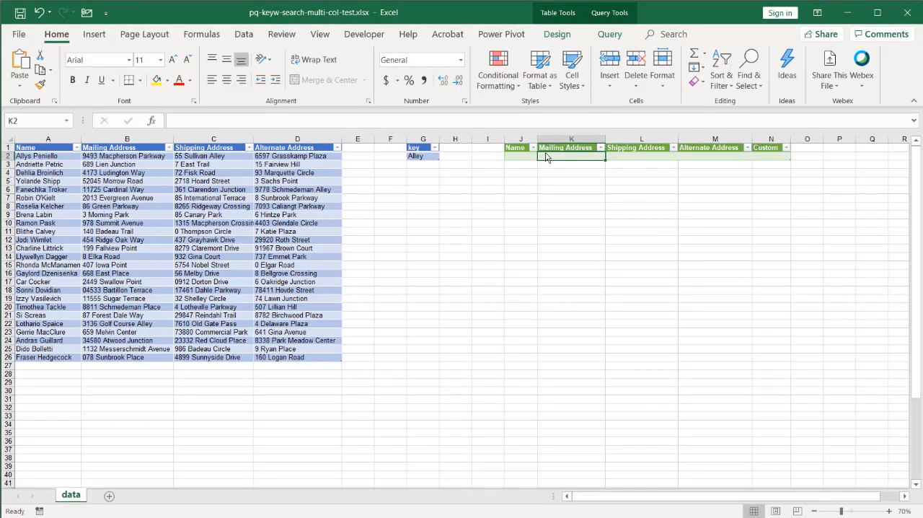
click(518, 149)
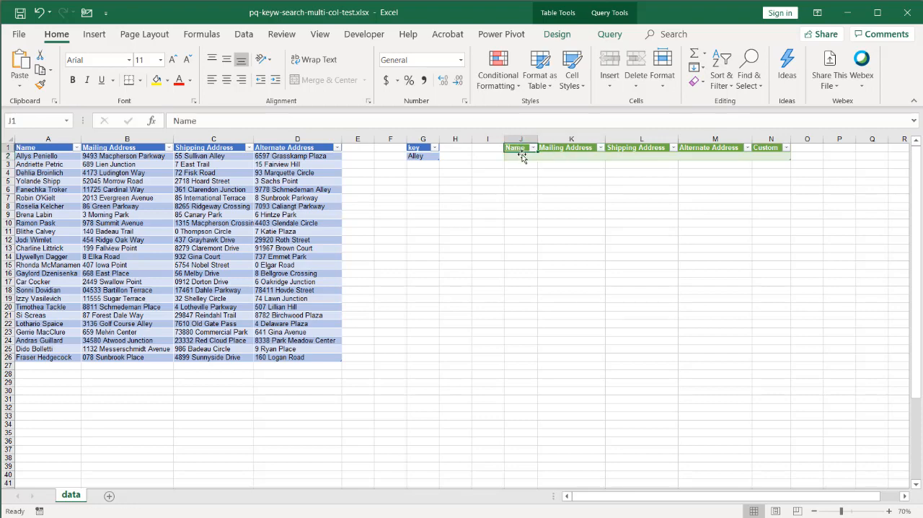
click(521, 155)
right_click(522, 155)
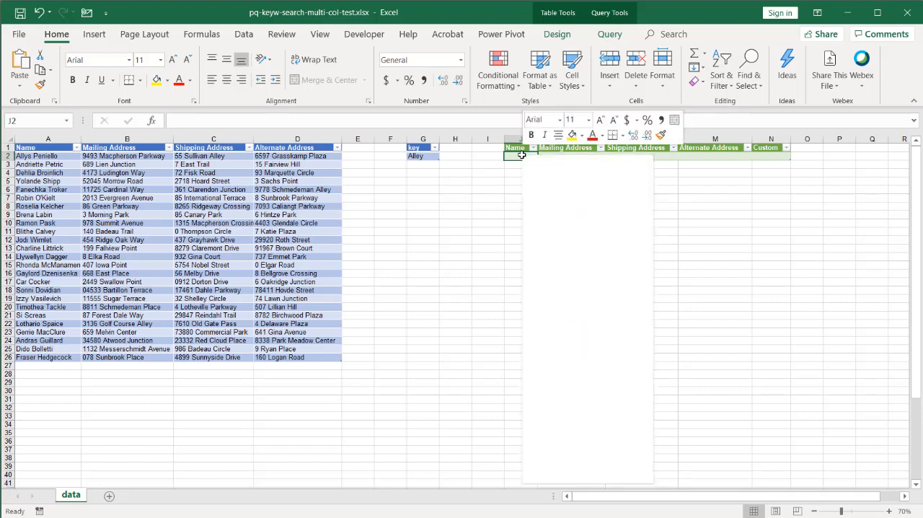
click(591, 264)
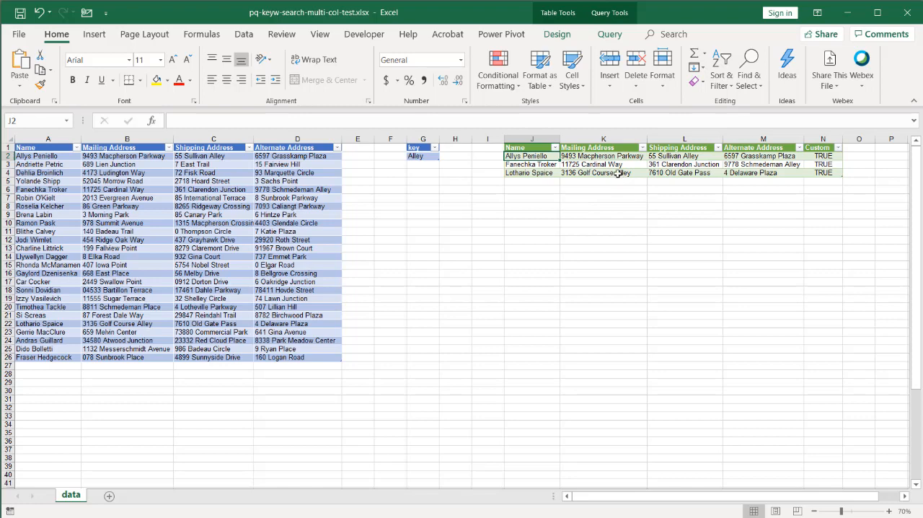
Inspect the addresses containing Alley in the results table, and close the test workbook with its changes saved
click(617, 173)
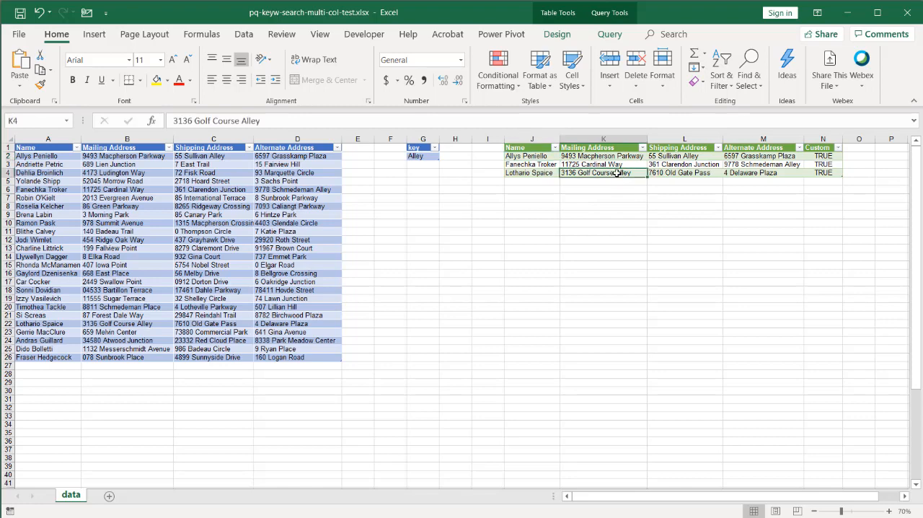
click(686, 157)
click(752, 165)
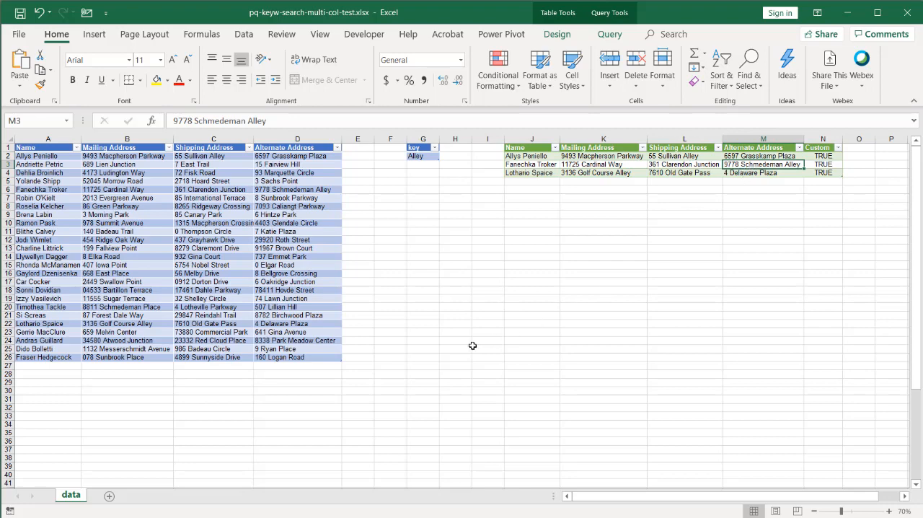
click(903, 13)
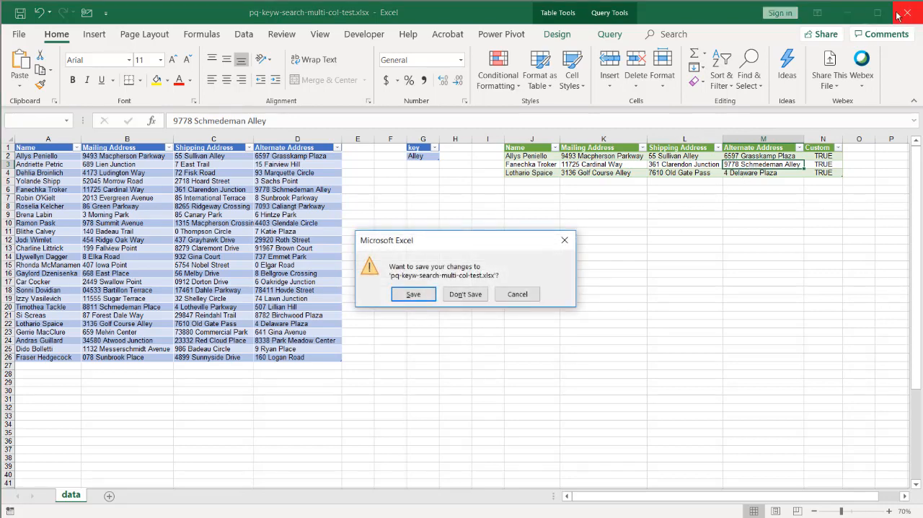
click(422, 293)
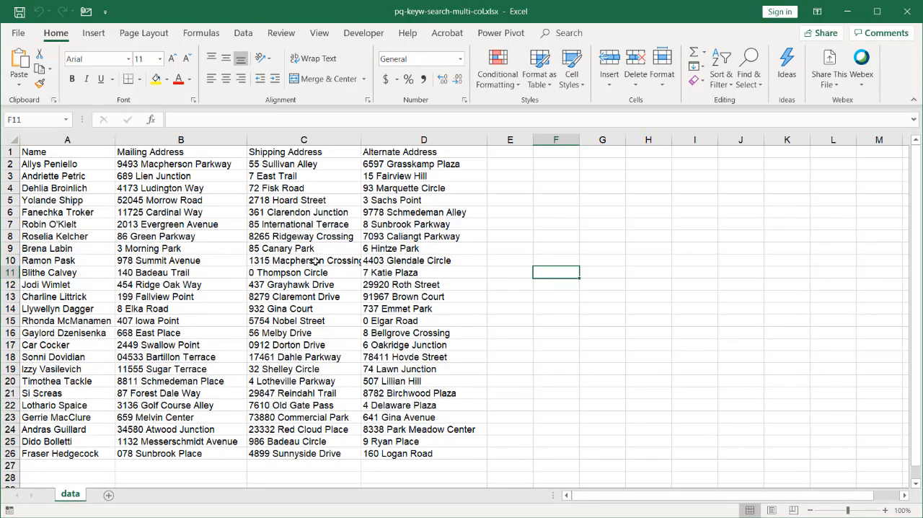
Convert the address range A1:D26 into a table with headers and name the table data
click(171, 257)
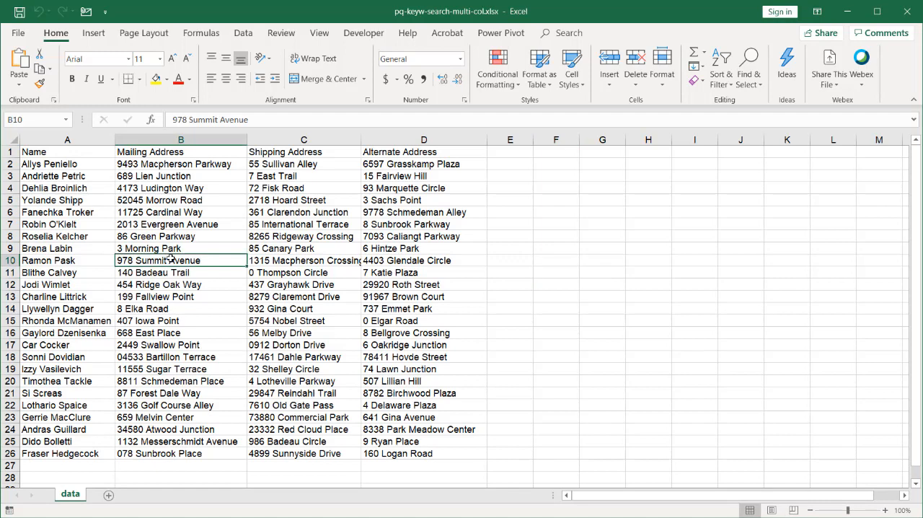
click(99, 34)
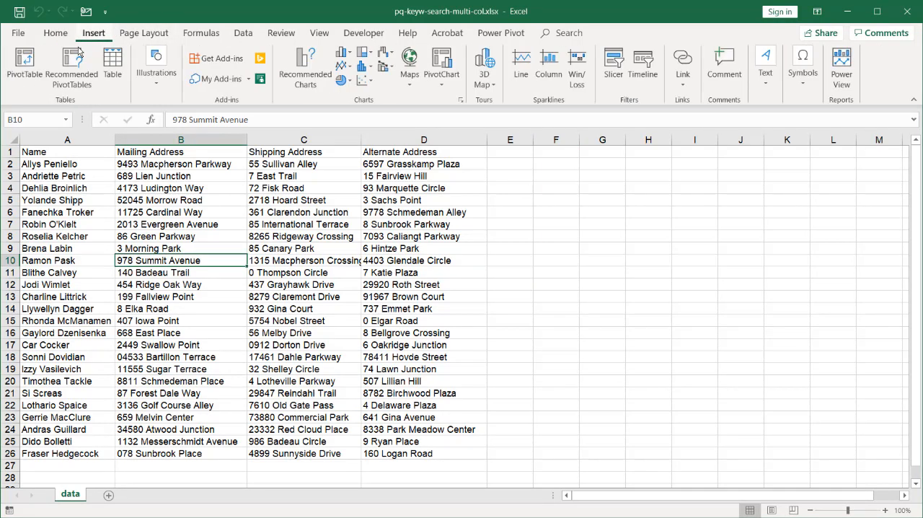
click(112, 63)
click(527, 307)
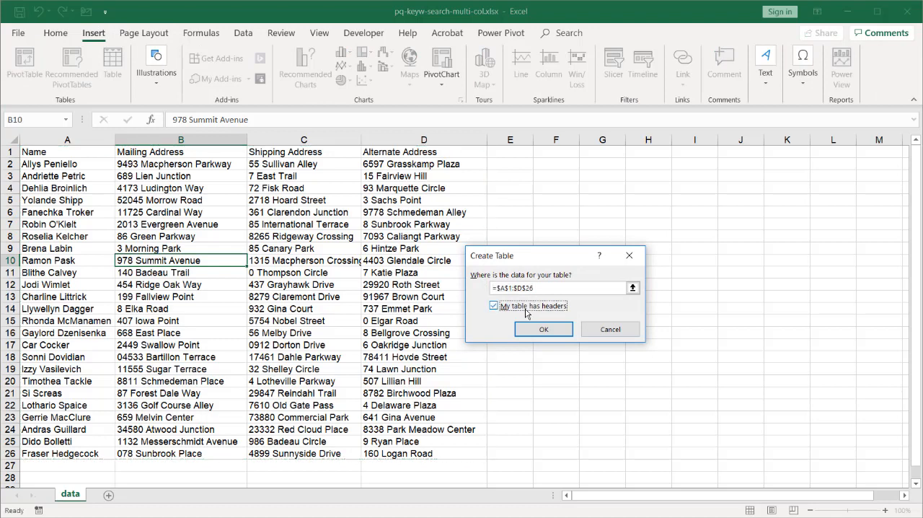
click(543, 329)
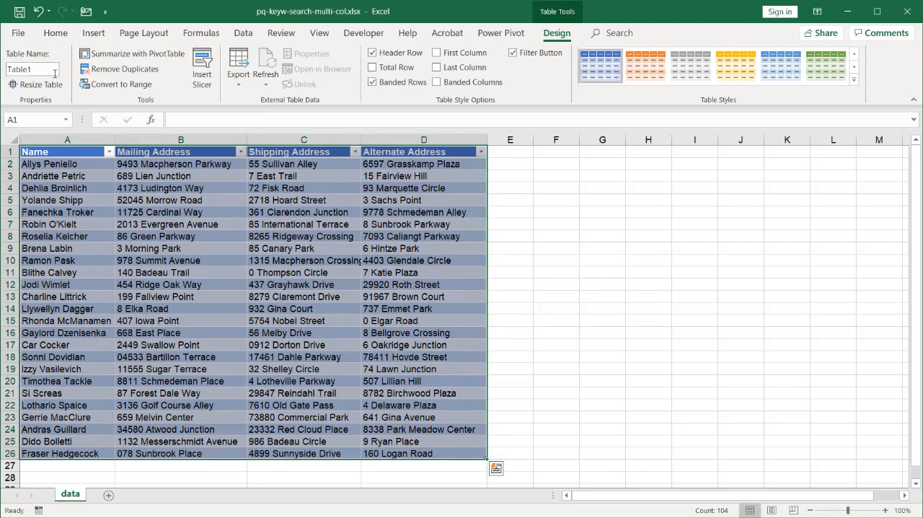
click(48, 73)
text(data)
key(Return)
Enter the heading keyword in cell G1 and the placeholder ~ in cell G2
click(594, 152)
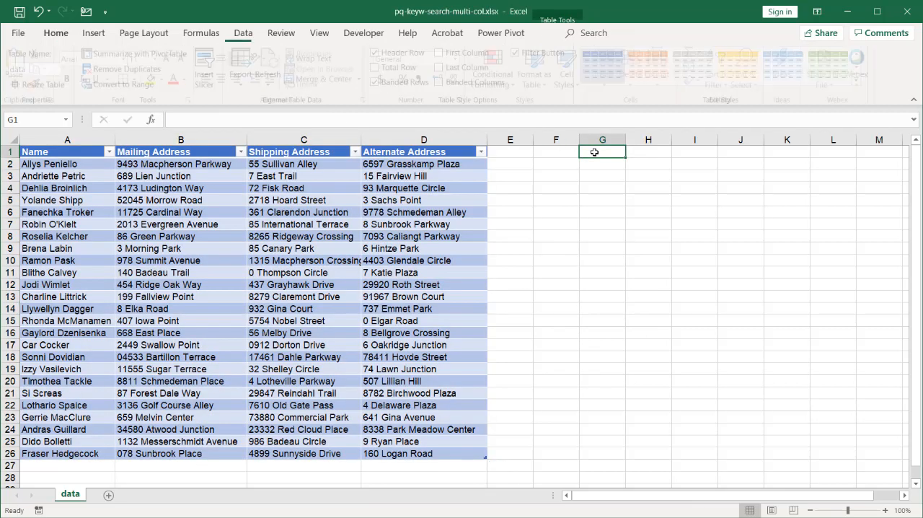
text(keyword)
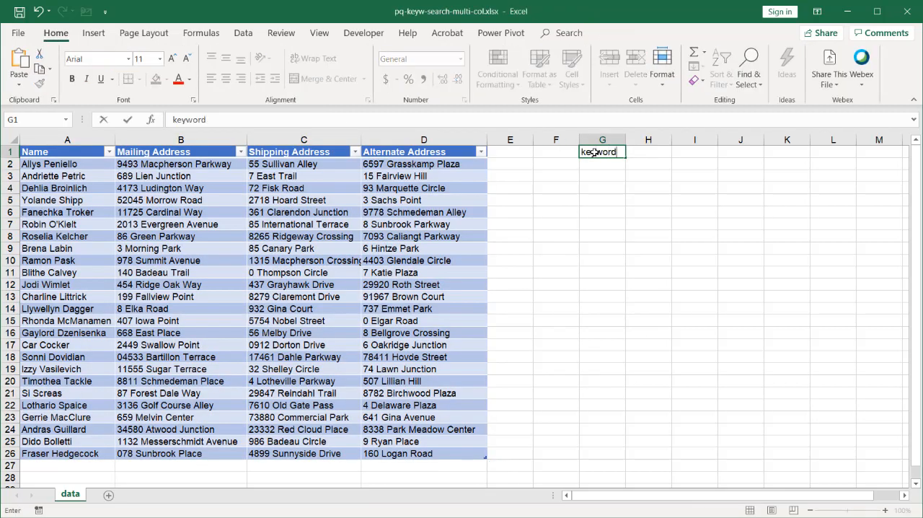
key(Return)
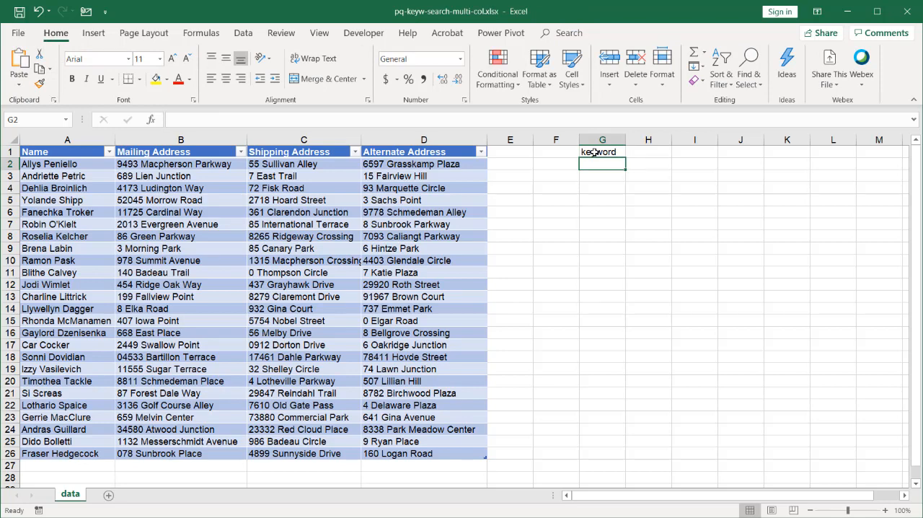
text(~)
click(608, 202)
Convert G1:G2 into a table with headers and name the table key
mouse_move(598, 163)
mouse_down()
mouse_move(596, 153)
mouse_move(594, 162)
mouse_up()
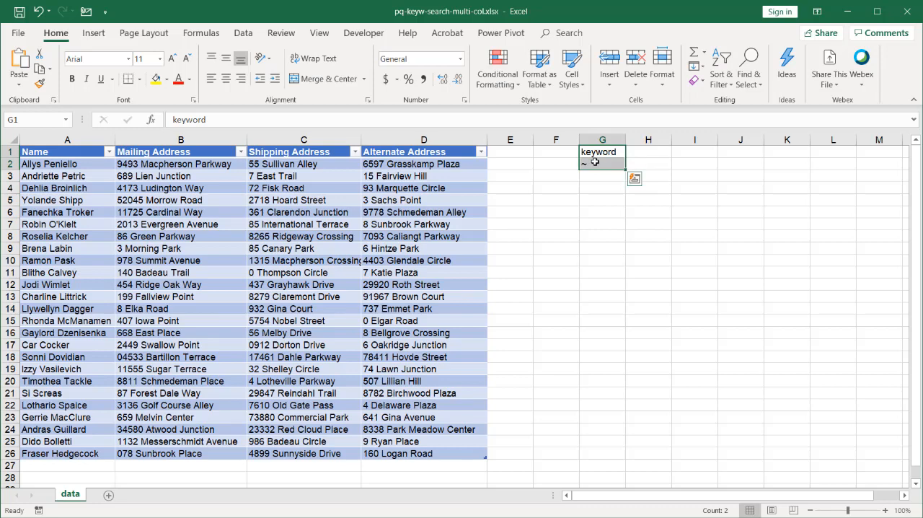
click(93, 33)
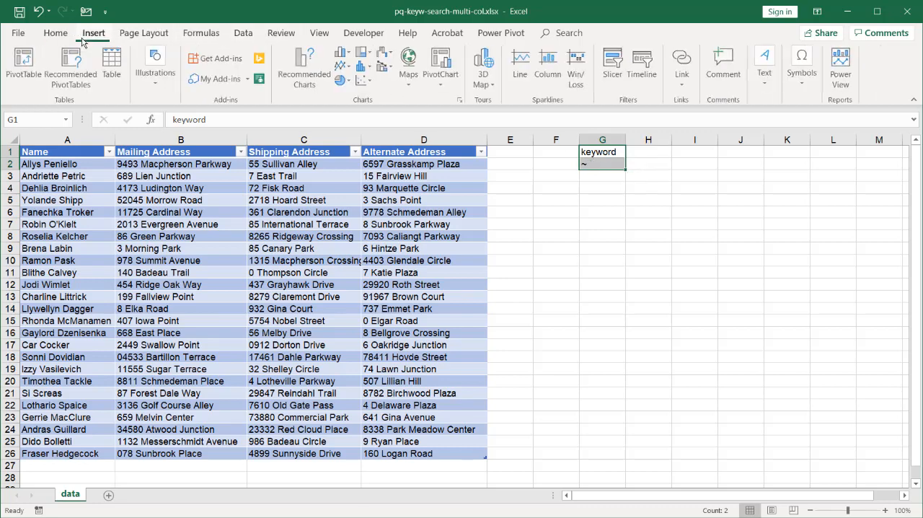
click(115, 62)
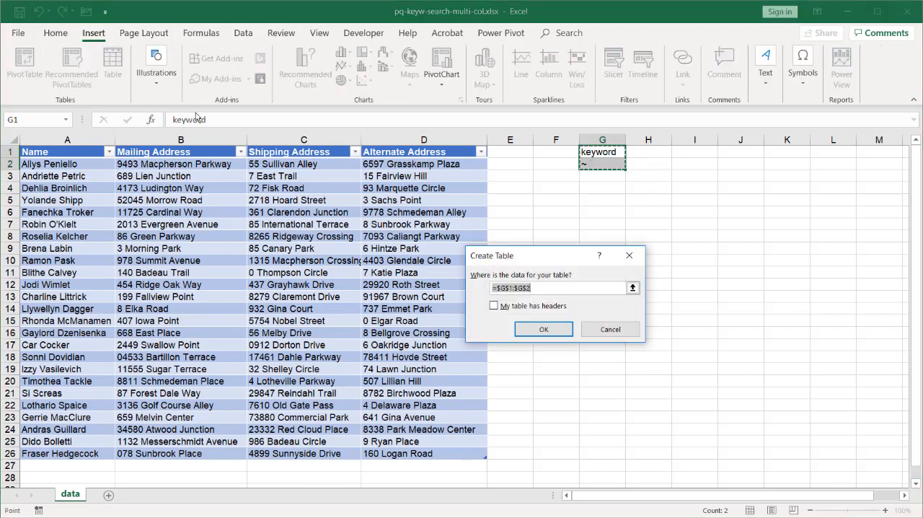
click(493, 306)
click(544, 329)
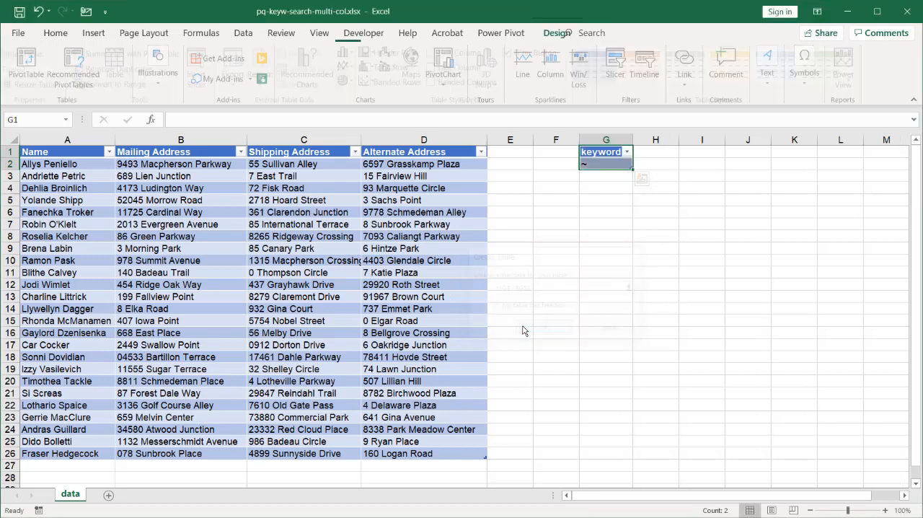
click(45, 72)
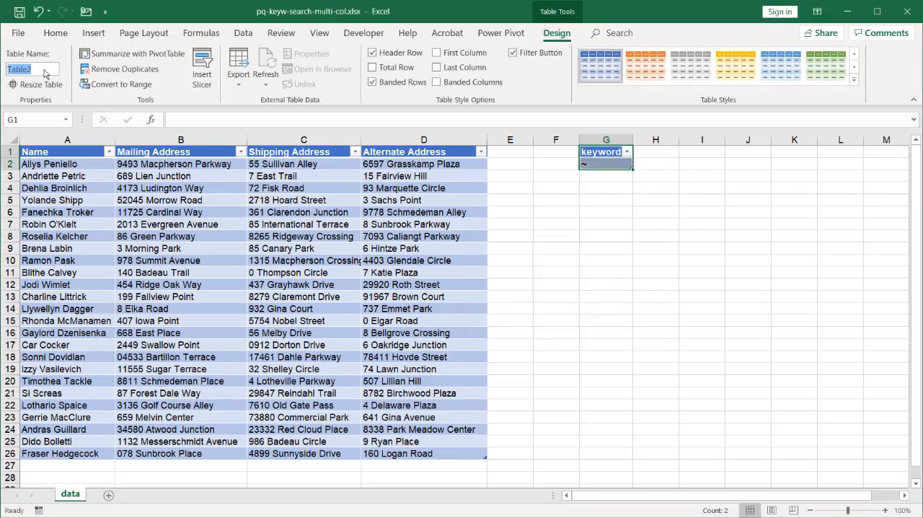
text(key)
Bring the address table into Power Query and load it as a connection only, without adding it to the Data Model
click(159, 250)
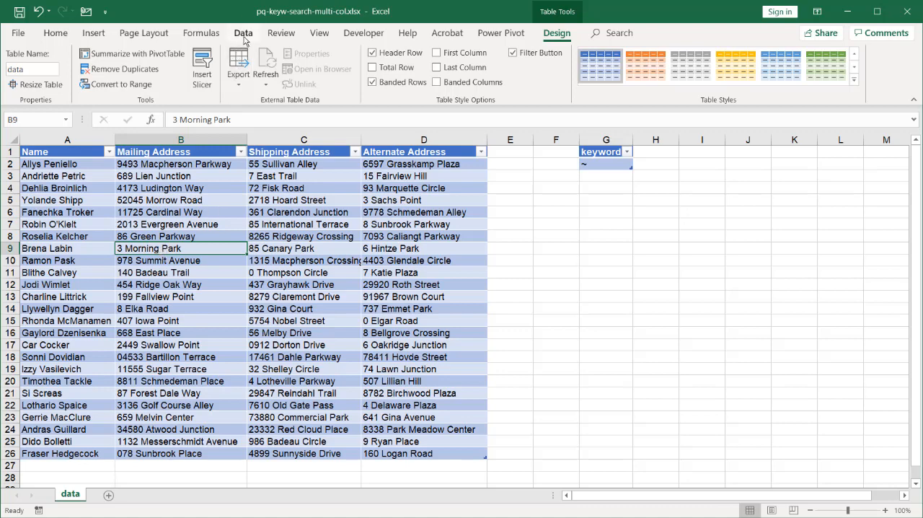
click(243, 33)
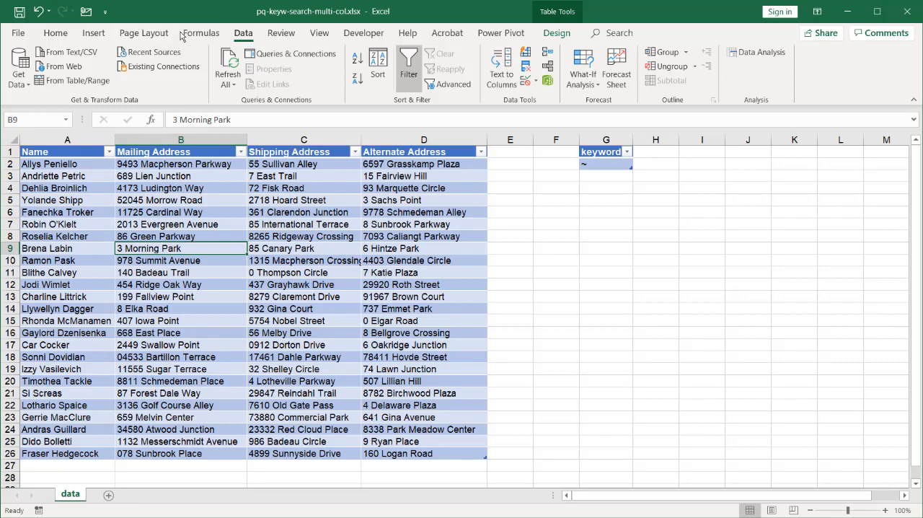
click(78, 84)
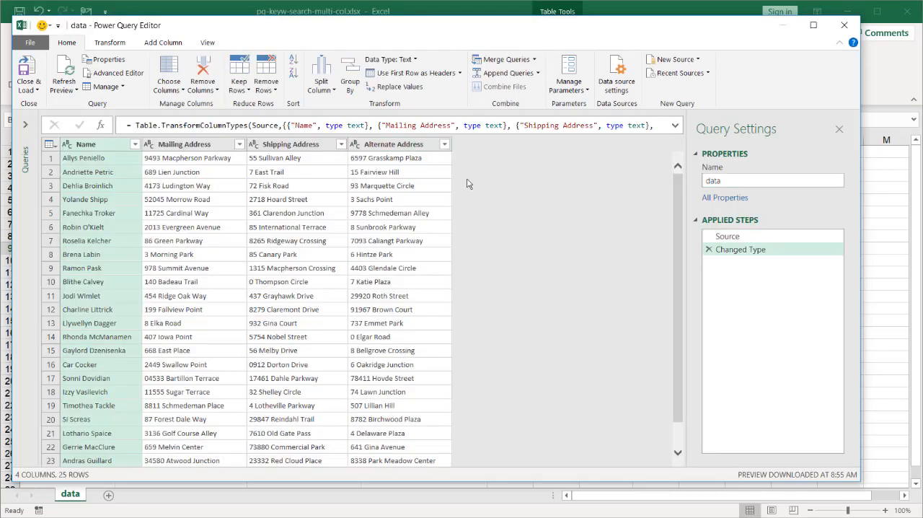
click(30, 86)
click(46, 118)
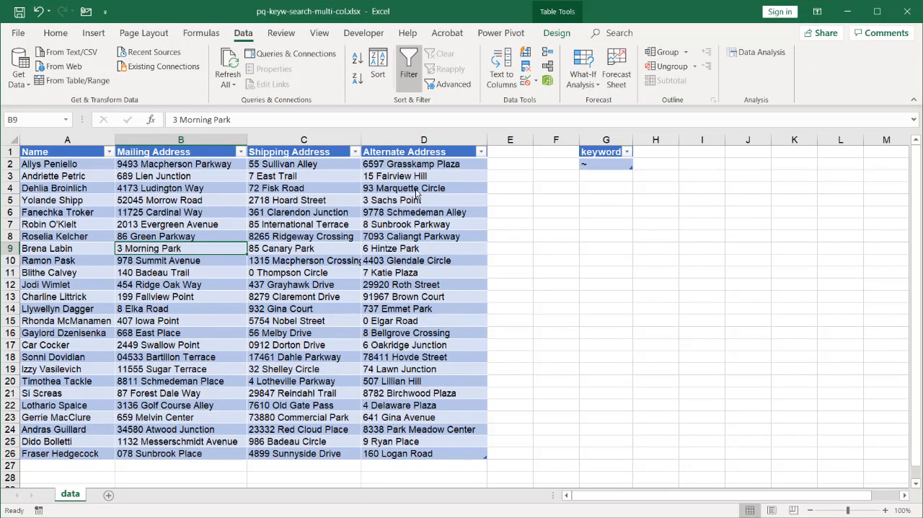
click(534, 284)
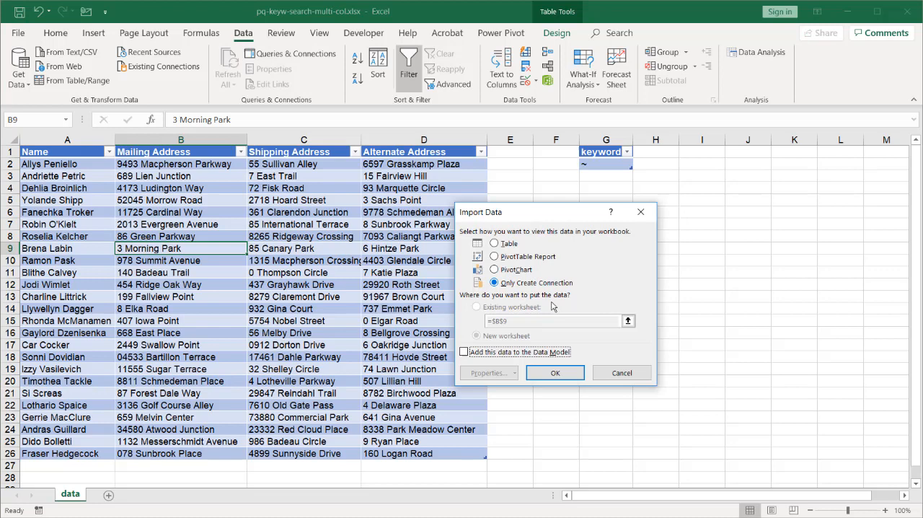
click(555, 372)
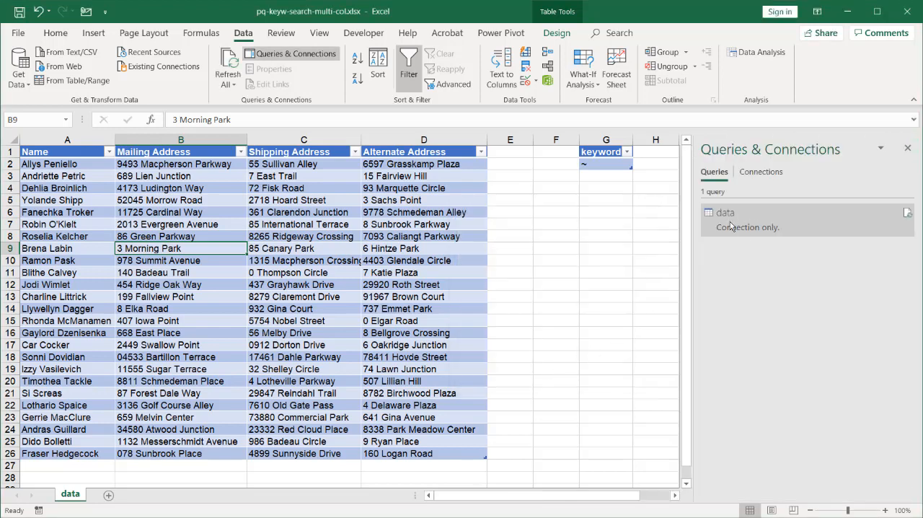
Bring the keyword table into Power Query, drill down to its ~ value, and close and load the query
mouse_move(737, 226)
click(603, 156)
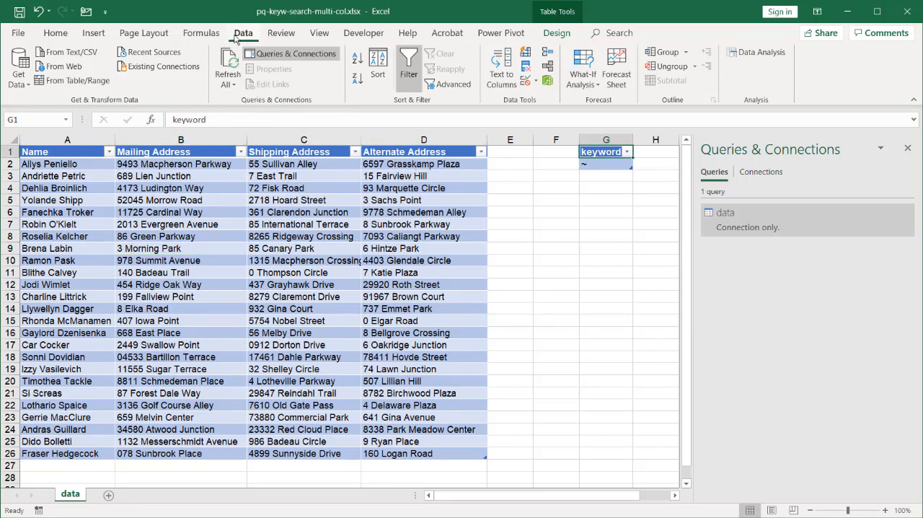
click(72, 81)
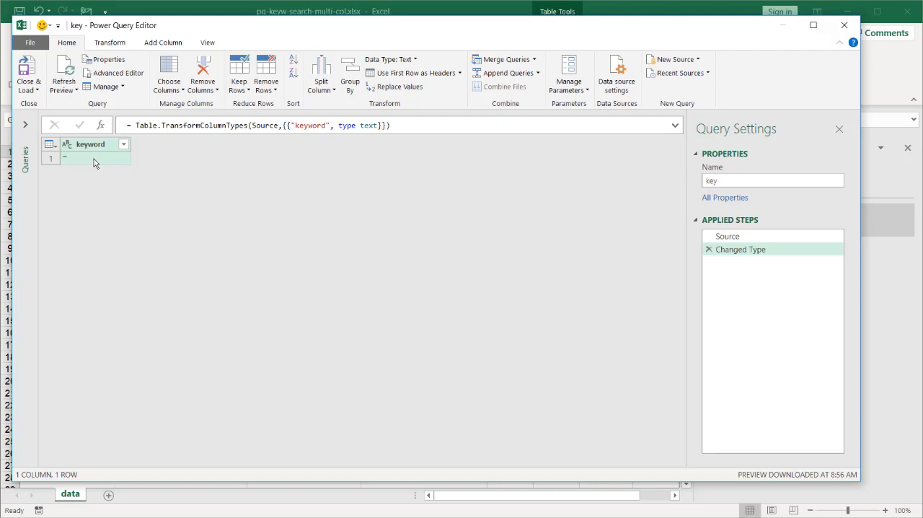
right_click(94, 162)
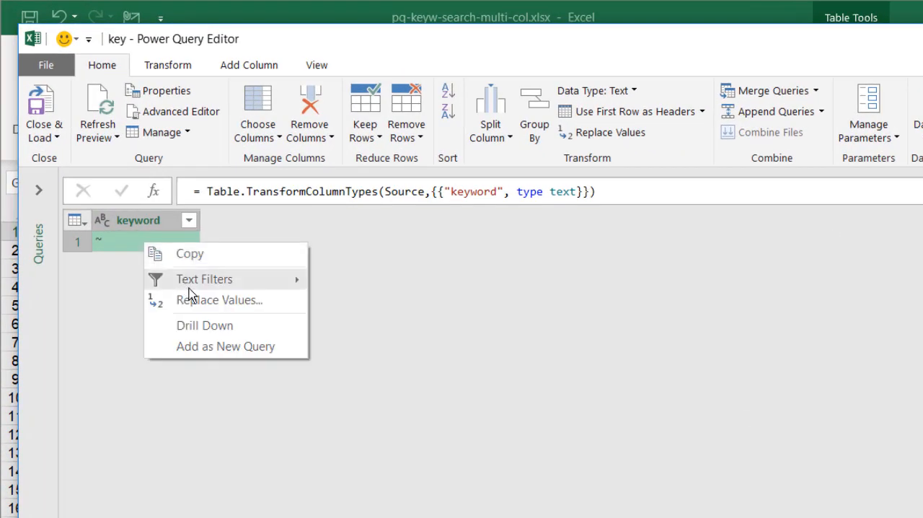
click(232, 330)
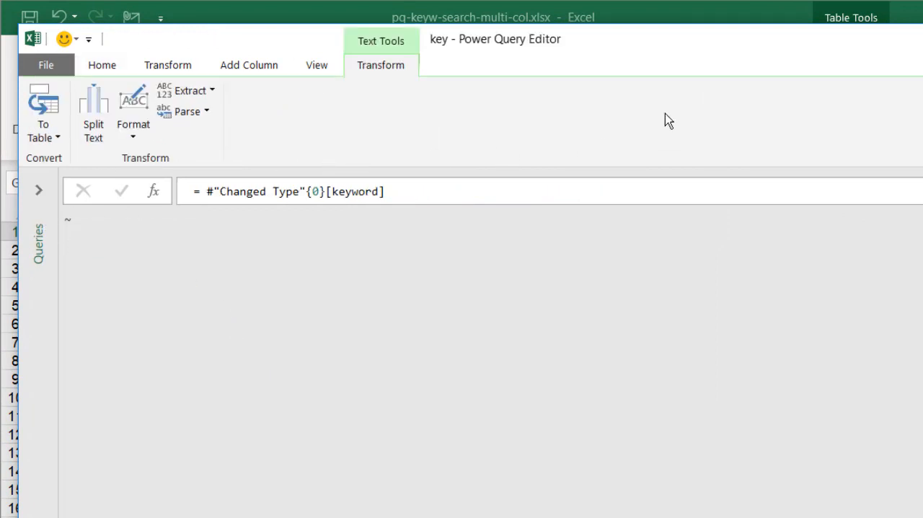
click(112, 68)
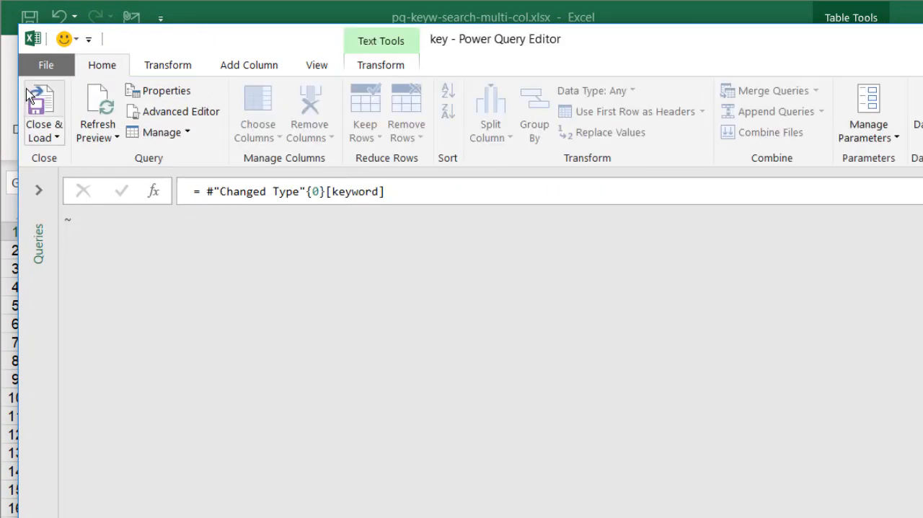
click(39, 100)
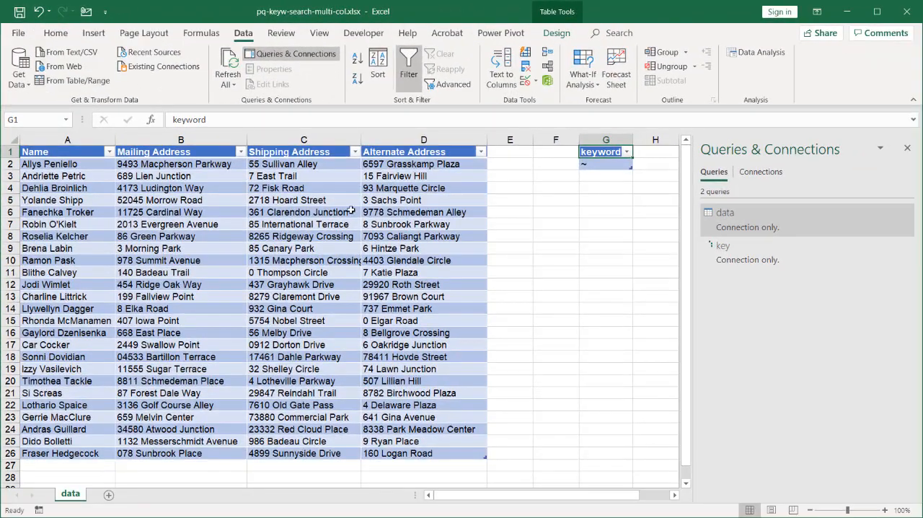
Create a new query that references the data query
mouse_move(723, 258)
mouse_move(726, 220)
right_click(710, 227)
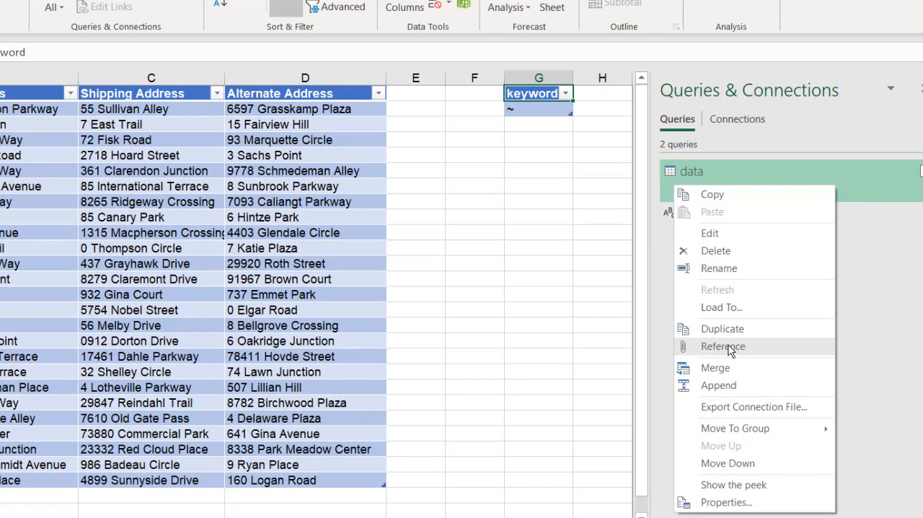
click(747, 348)
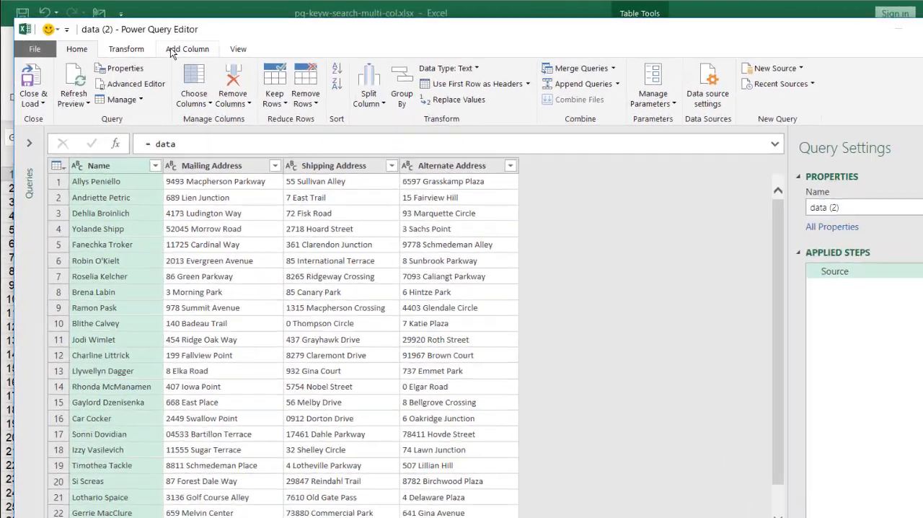
Start a conditional column whose first rule outputs TRUE if Mailing Address contains keyword
click(150, 43)
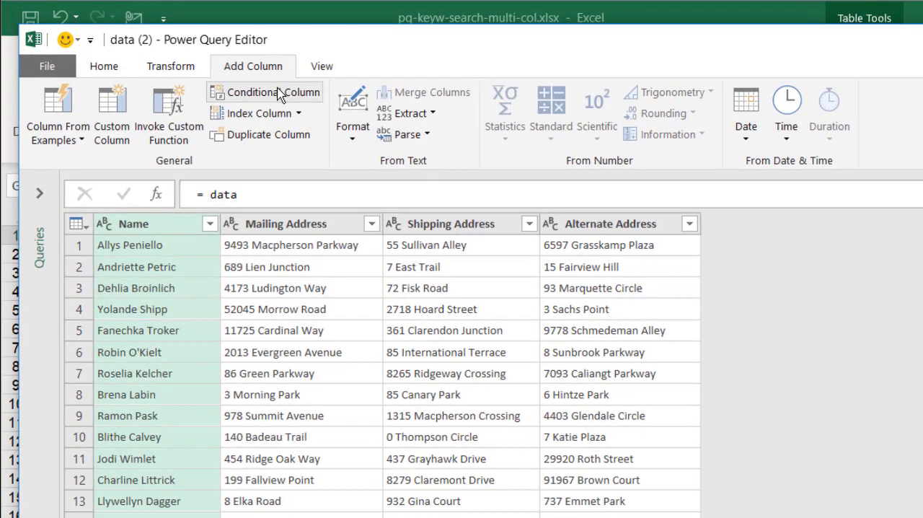
click(280, 94)
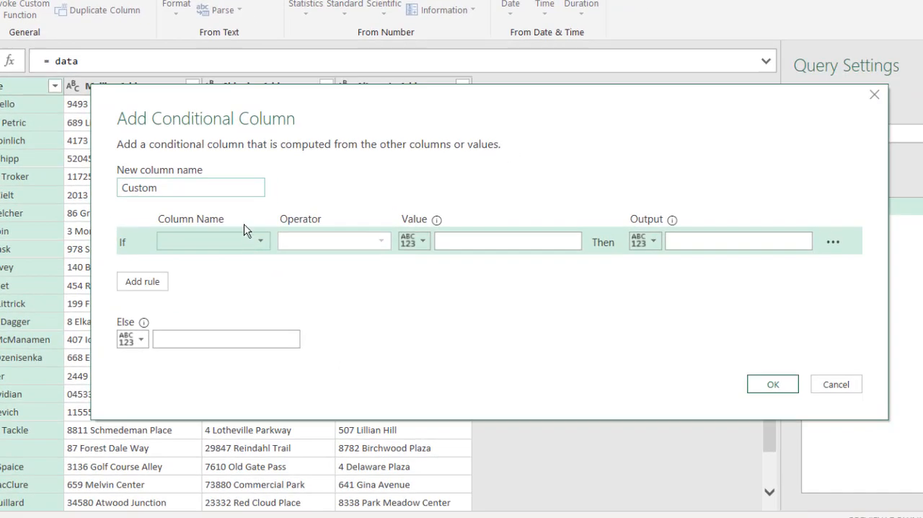
drag(323, 98, 304, 151)
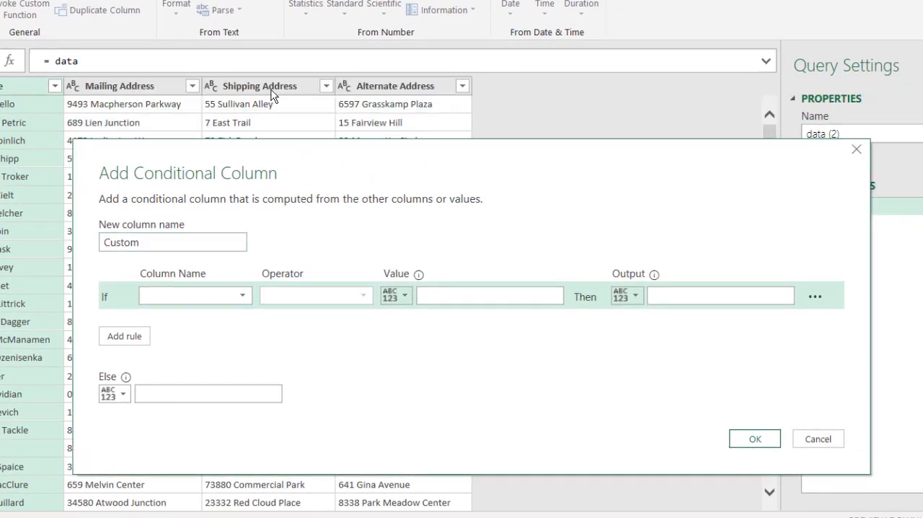
click(245, 297)
click(217, 329)
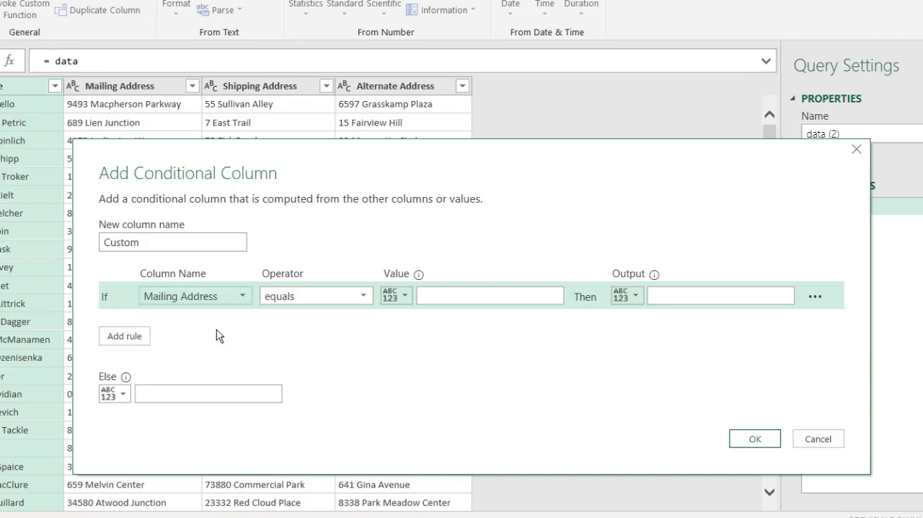
click(362, 297)
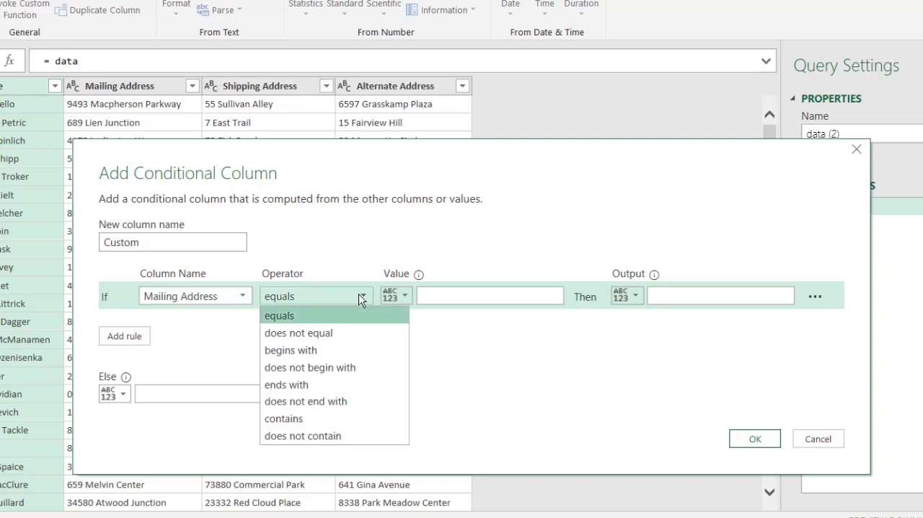
click(317, 419)
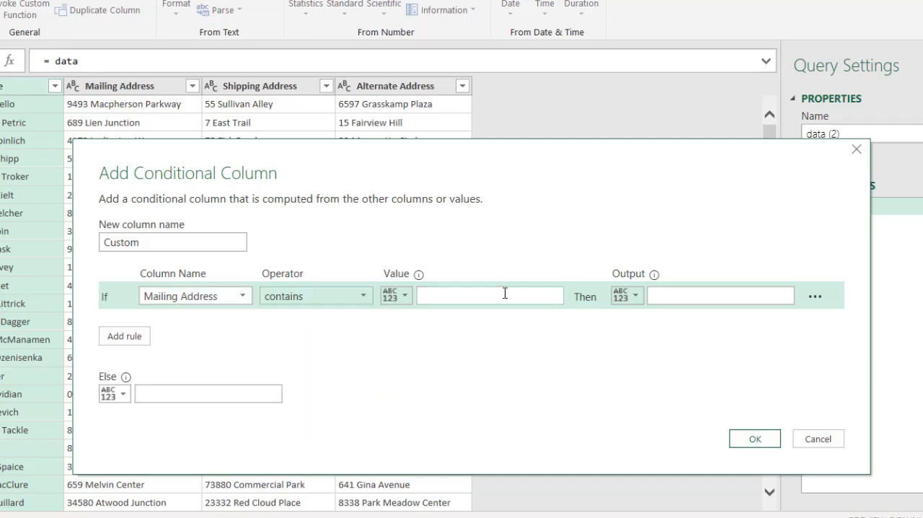
click(505, 293)
text(keyw)
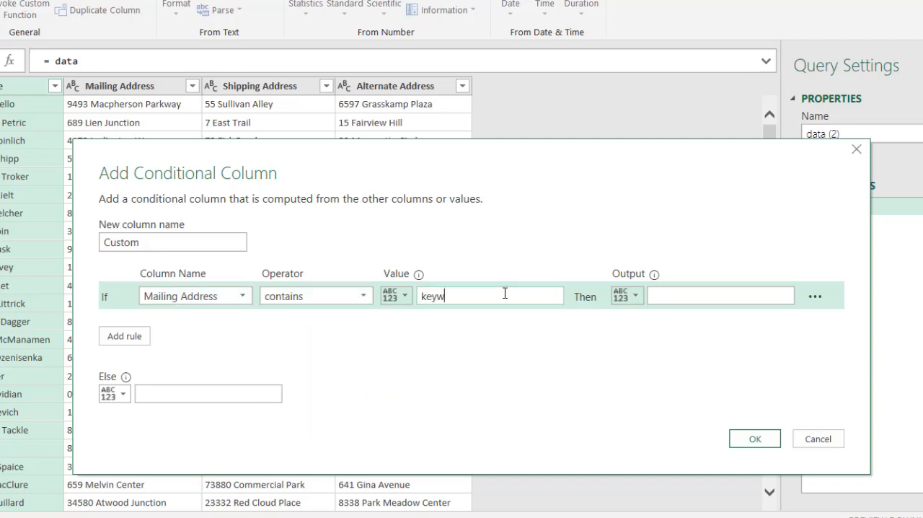
text(ord)
click(666, 300)
text(TRUE)
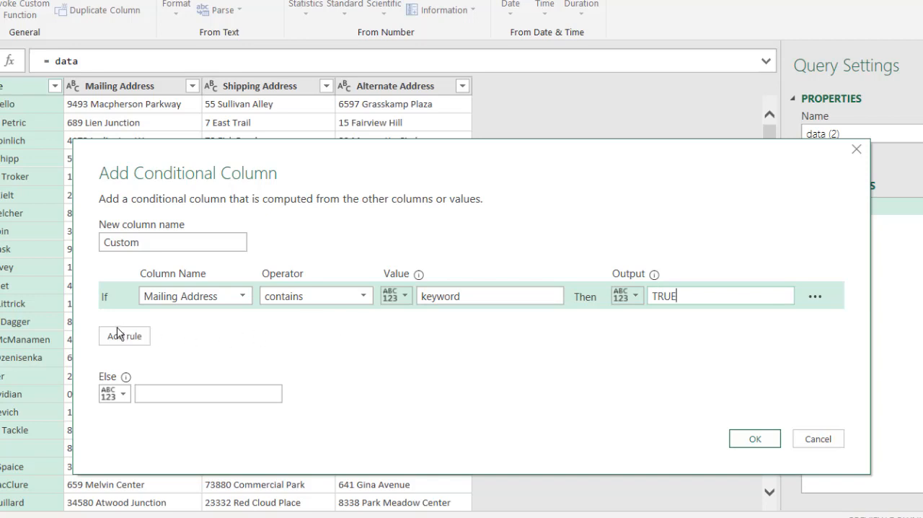
Add an else-if rule that outputs TRUE when Shipping Address contains key
click(115, 338)
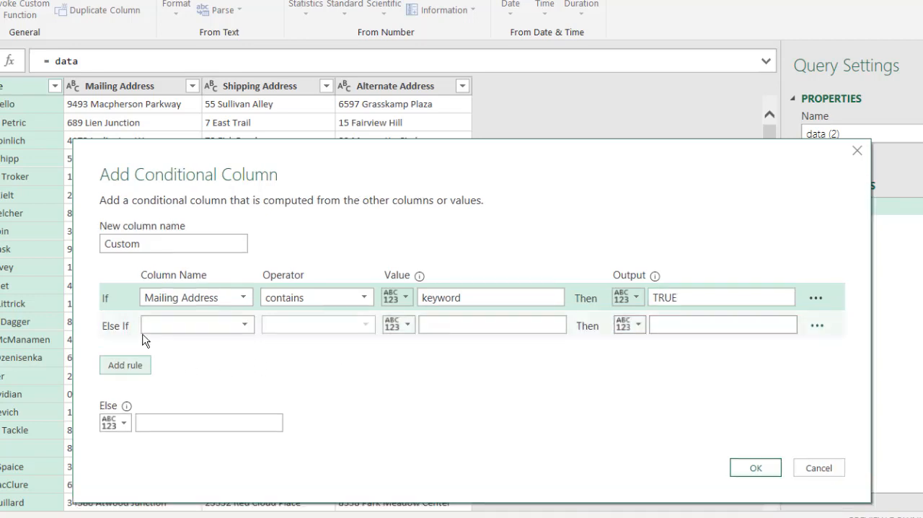
click(203, 325)
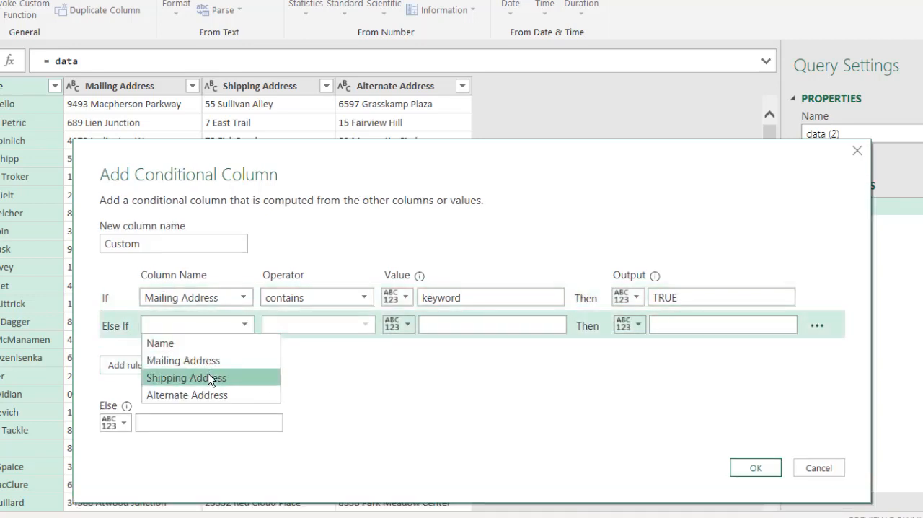
click(209, 378)
click(360, 324)
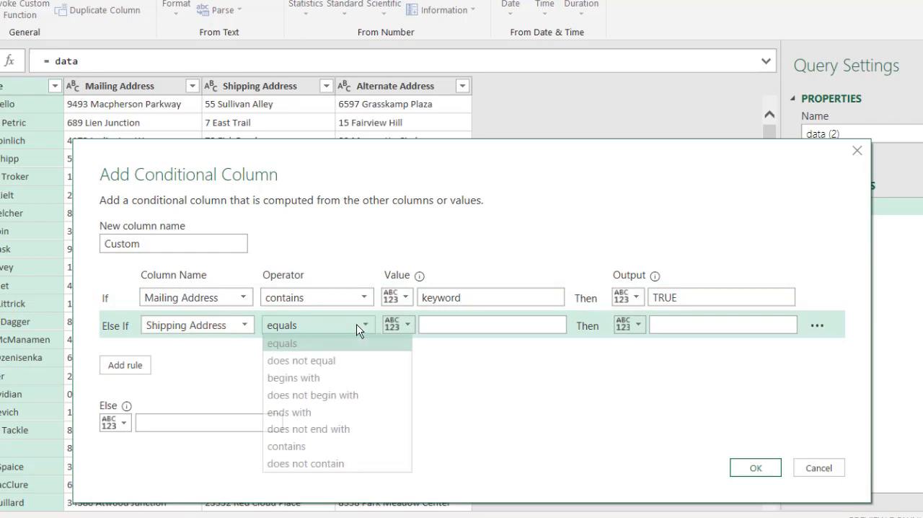
click(312, 445)
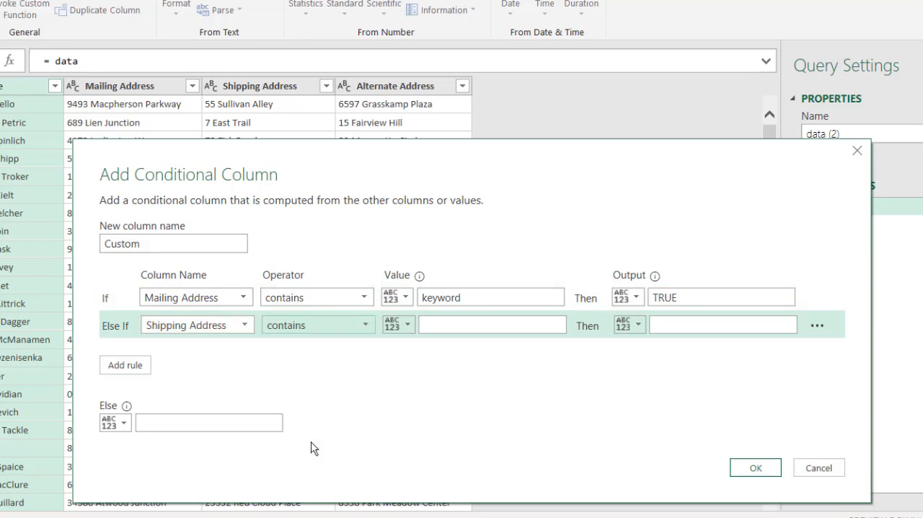
click(454, 328)
text(key)
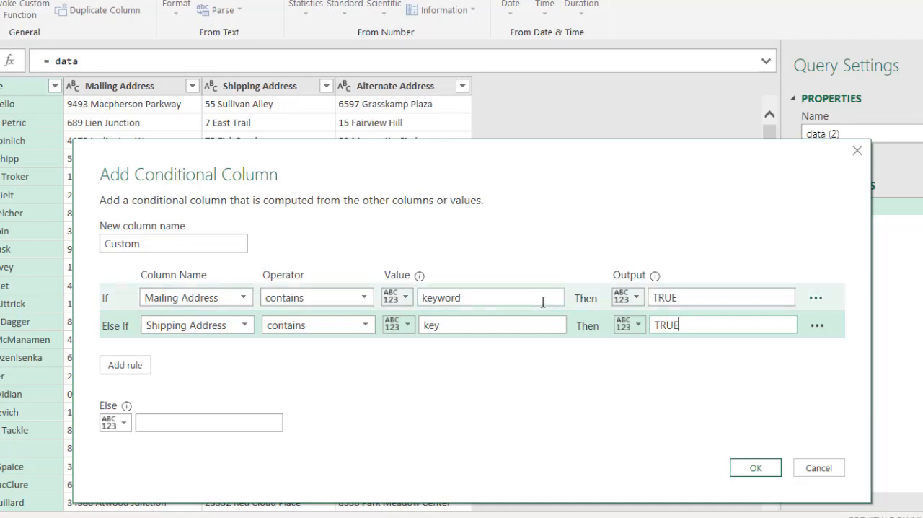
Shorten the comparison value in the Mailing Address rule to key
click(513, 302)
key(BackSpace)
key(BackSpace)
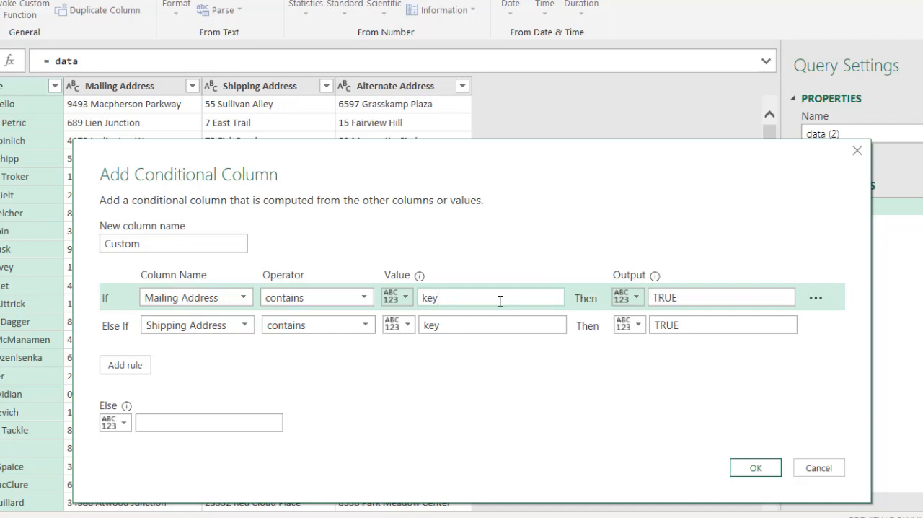
Add an else-if rule that outputs TRUE when Alternate Address contains key, and create the conditional column
click(130, 368)
click(192, 352)
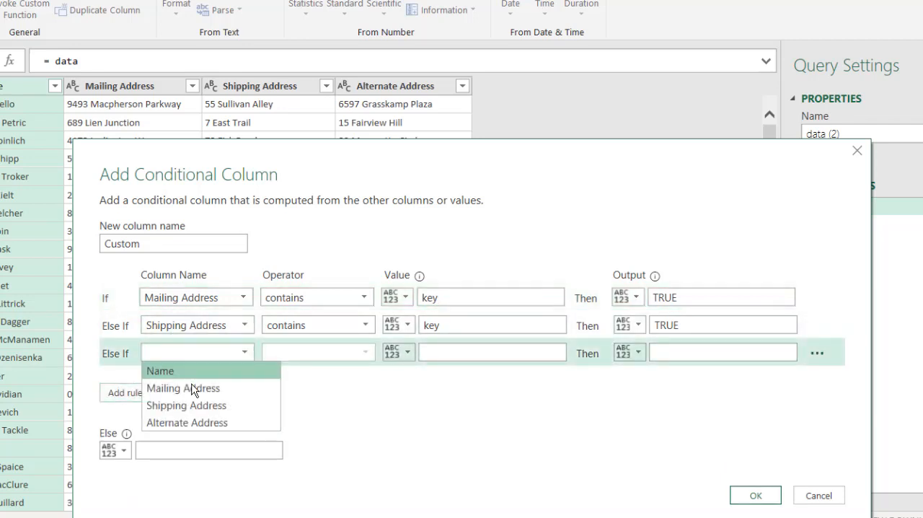
click(192, 422)
click(317, 351)
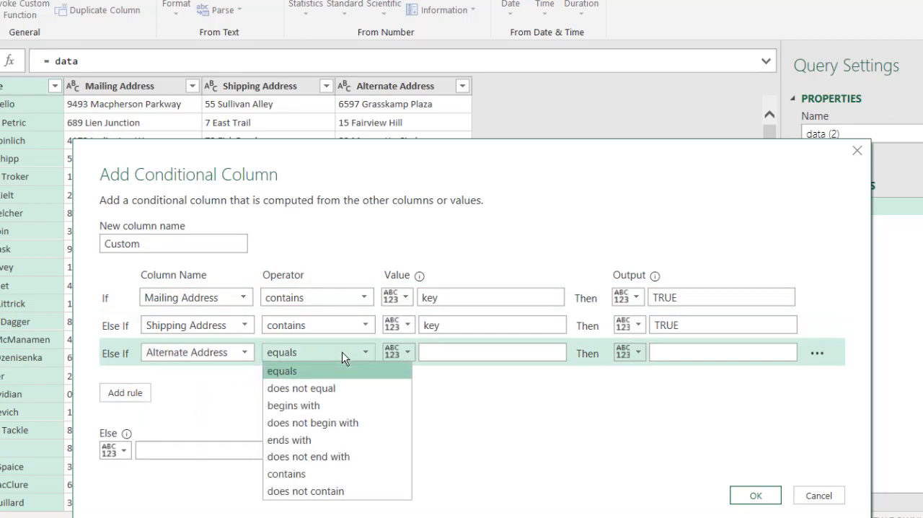
click(289, 473)
click(537, 352)
text(key)
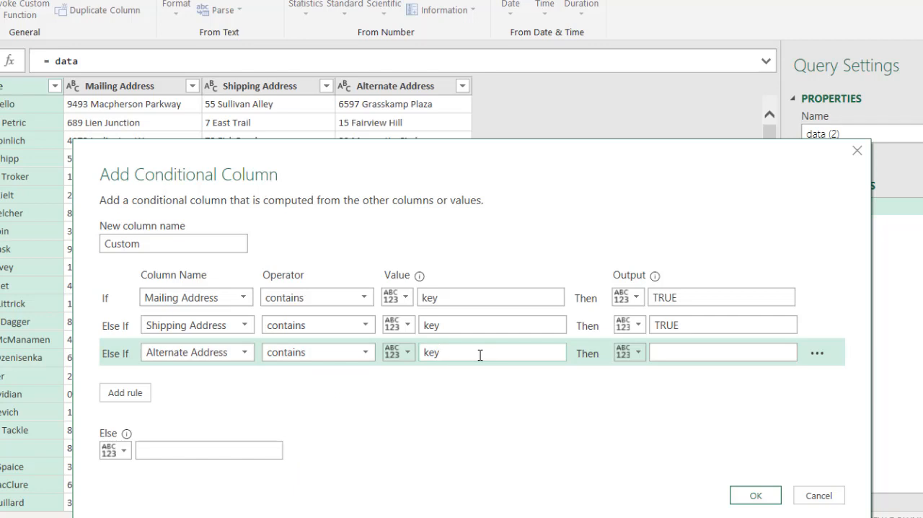
click(657, 352)
text(TRUE)
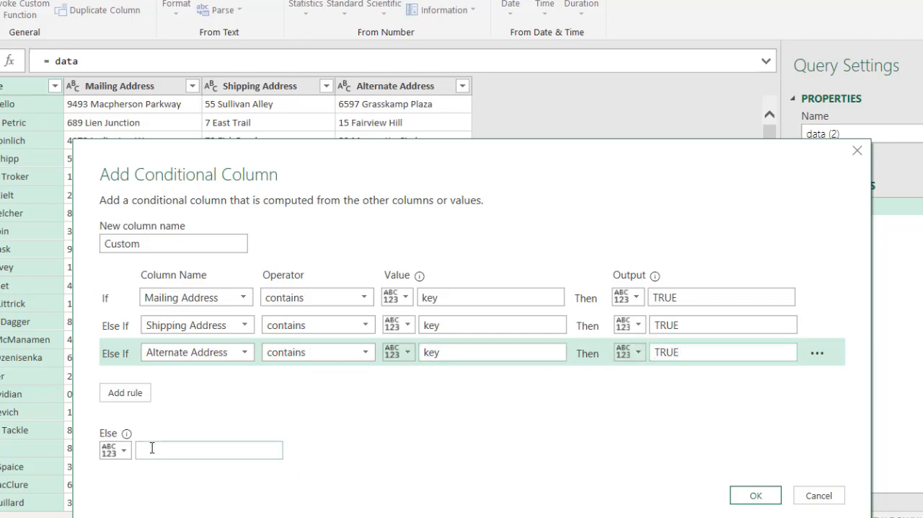
click(747, 495)
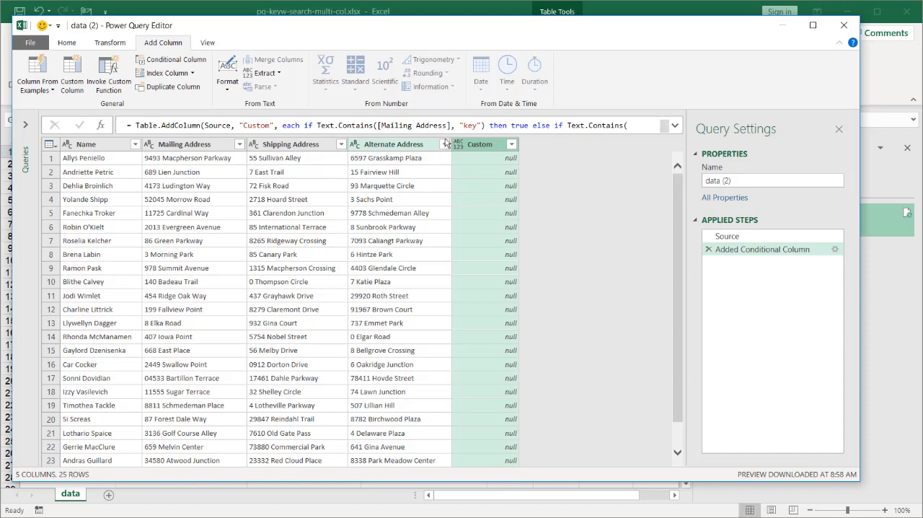
In the expanded column formula, replace the quoted "key" in the Mailing Address condition with a reference to the key query
click(75, 44)
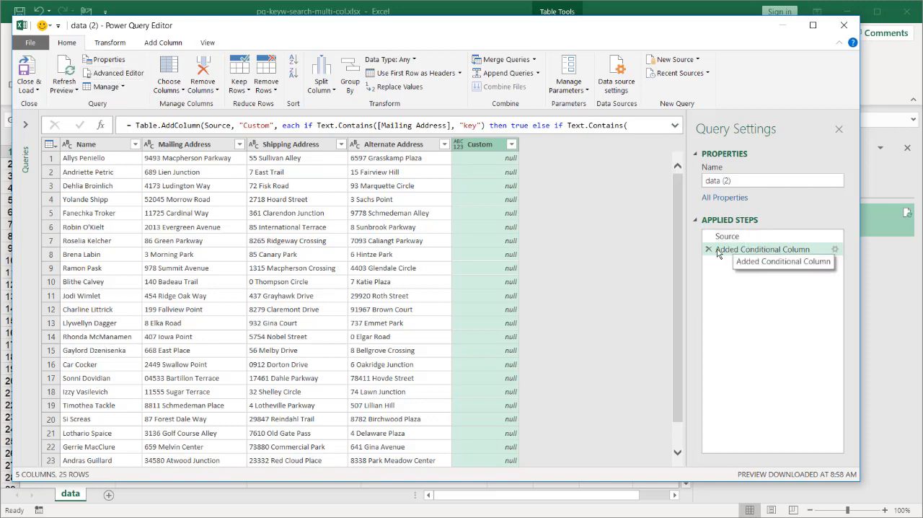
click(675, 127)
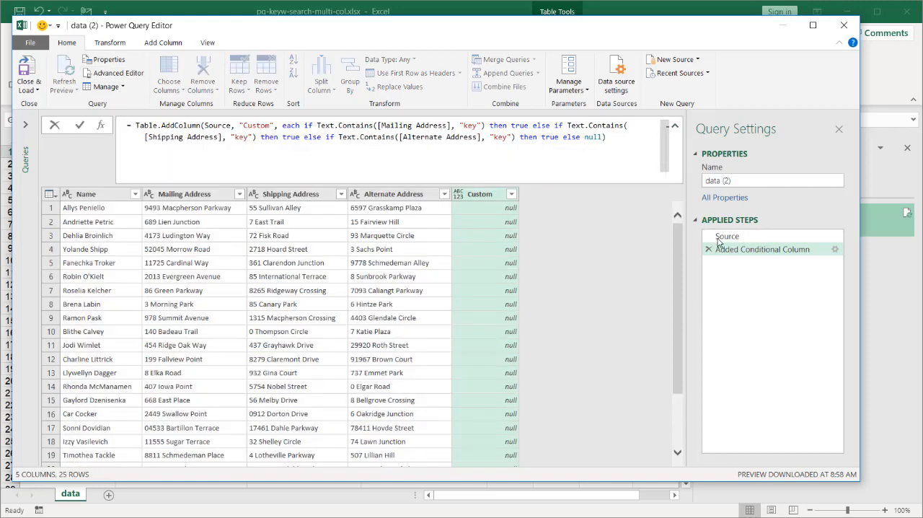
click(481, 124)
key(BackSpace)
key(BackSpace)
key(BackSpace)
key(BackSpace)
key(BackSpace)
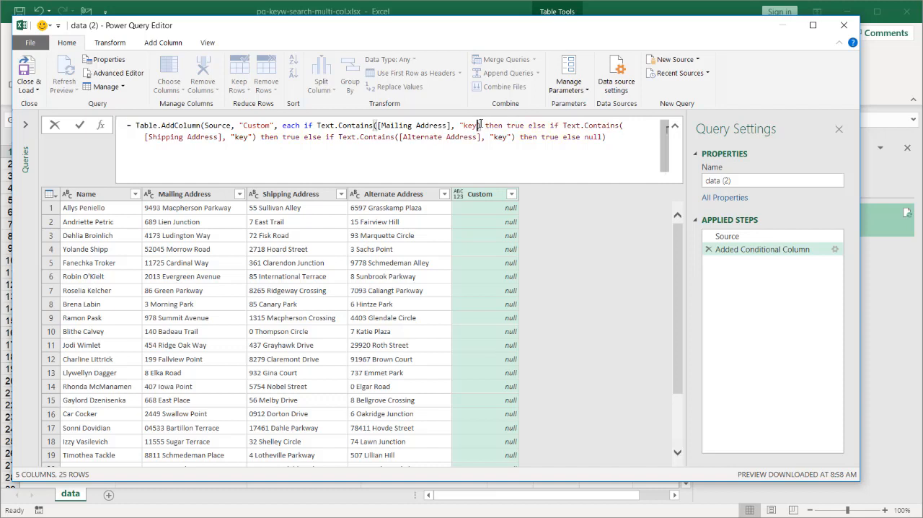
text(key)
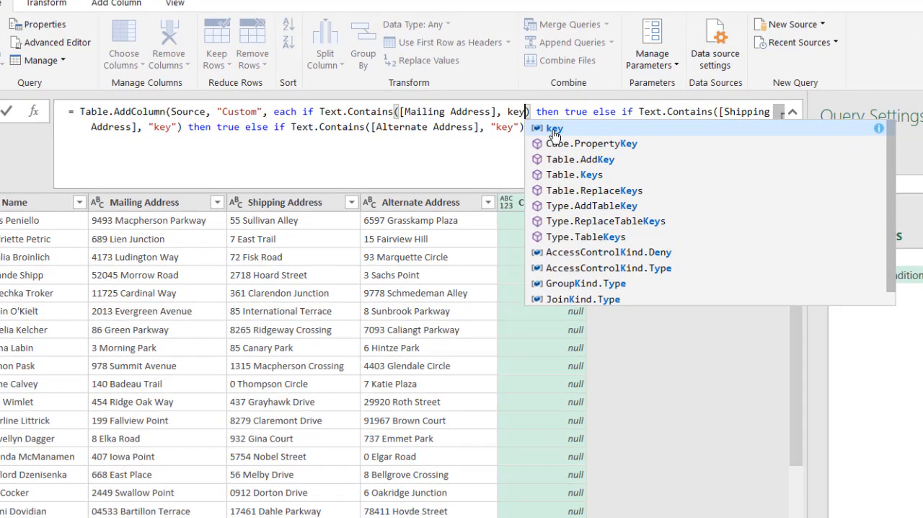
click(554, 130)
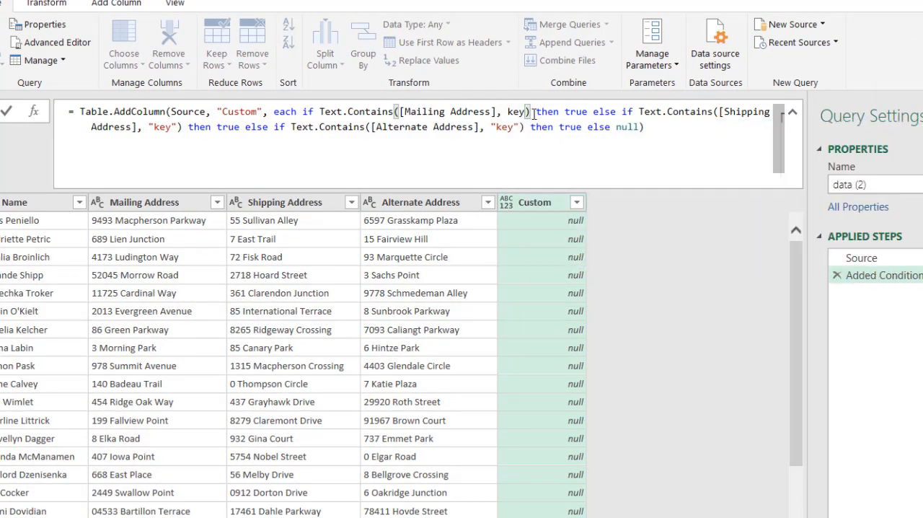
Remove the quotation marks around key in the Shipping Address and Alternate Address conditions, and close and load the query
click(176, 124)
key(BackSpace)
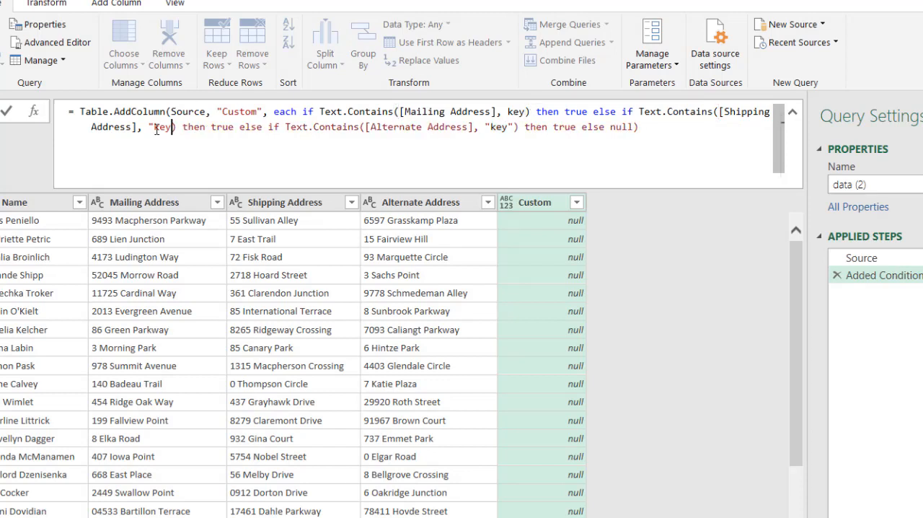
click(154, 130)
key(BackSpace)
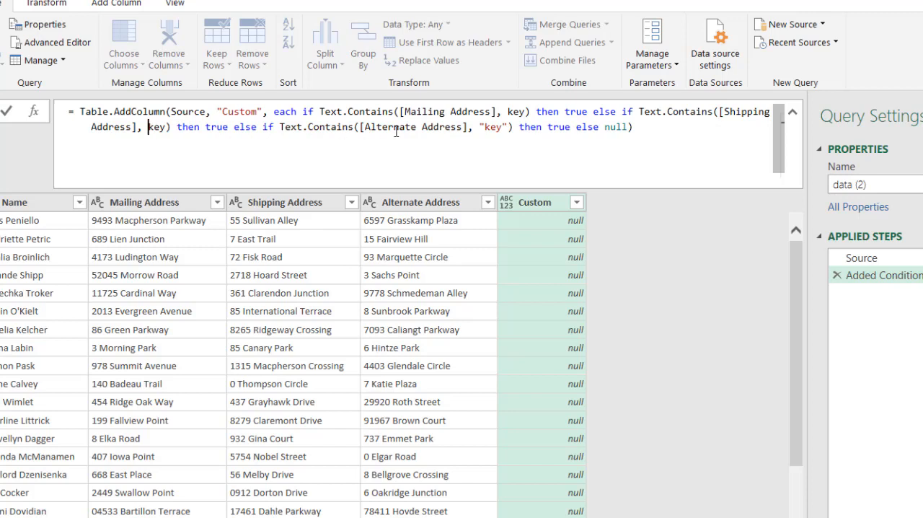
click(506, 127)
key(BackSpace)
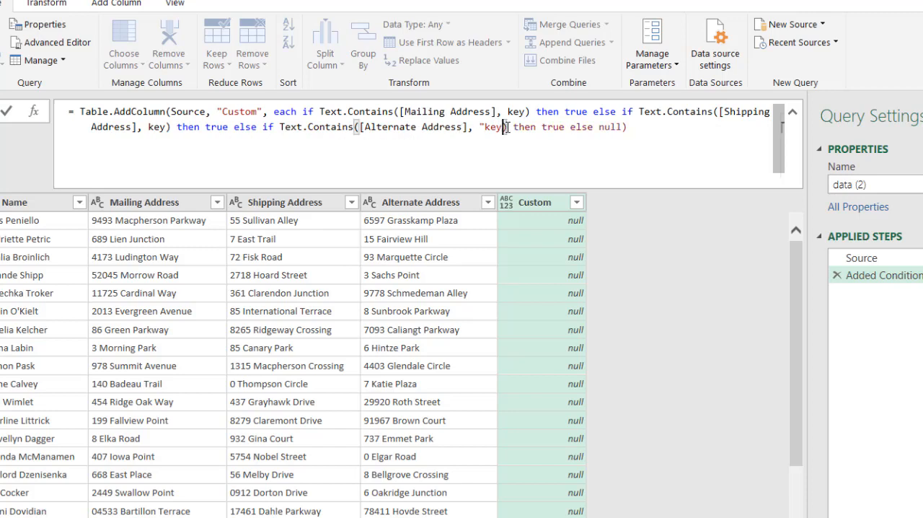
click(484, 127)
key(BackSpace)
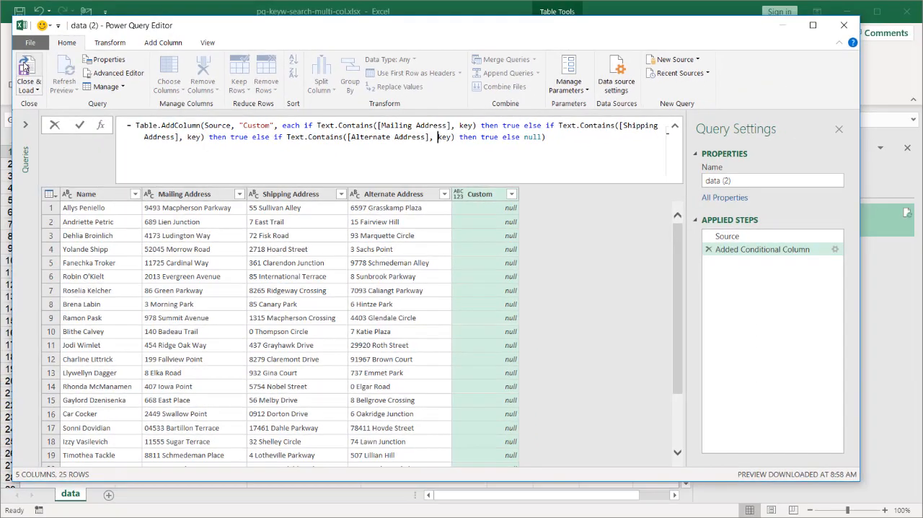
click(25, 66)
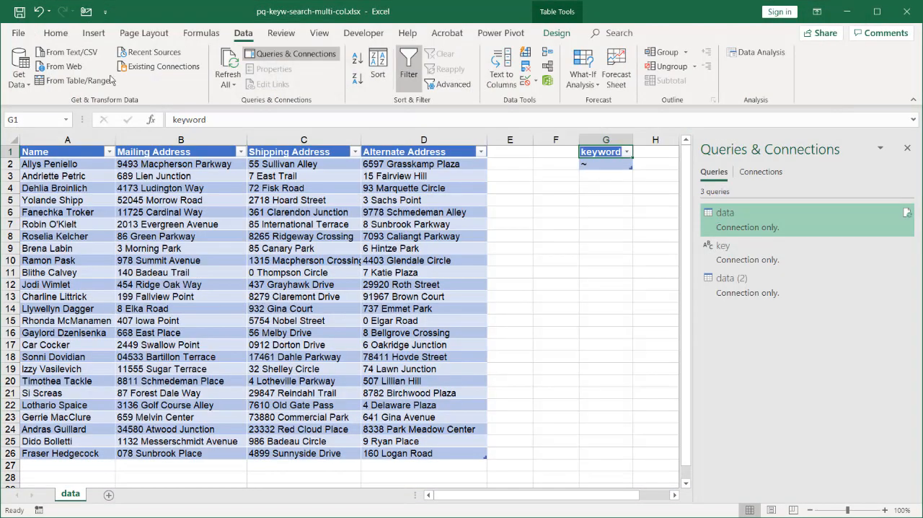
Load the data (2) query as a table on the existing worksheet, starting at cell J1
scroll(662, 418, right, 1)
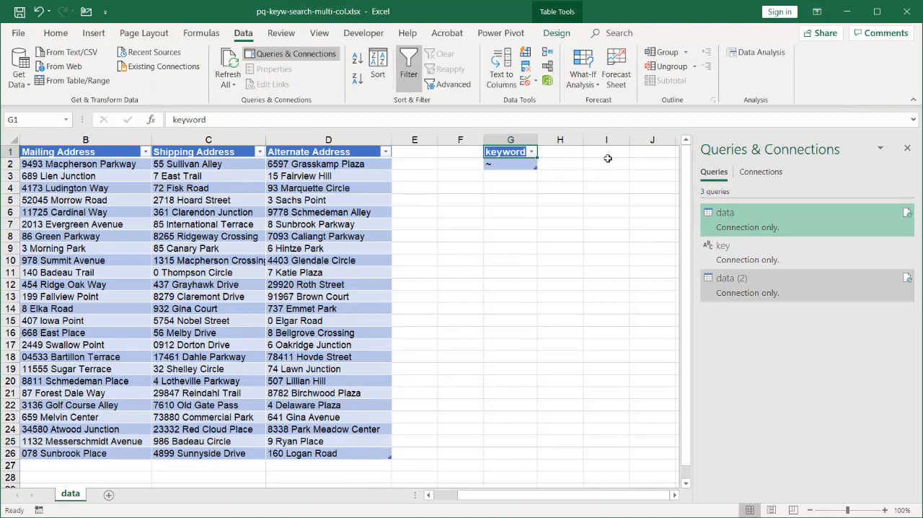
right_click(719, 288)
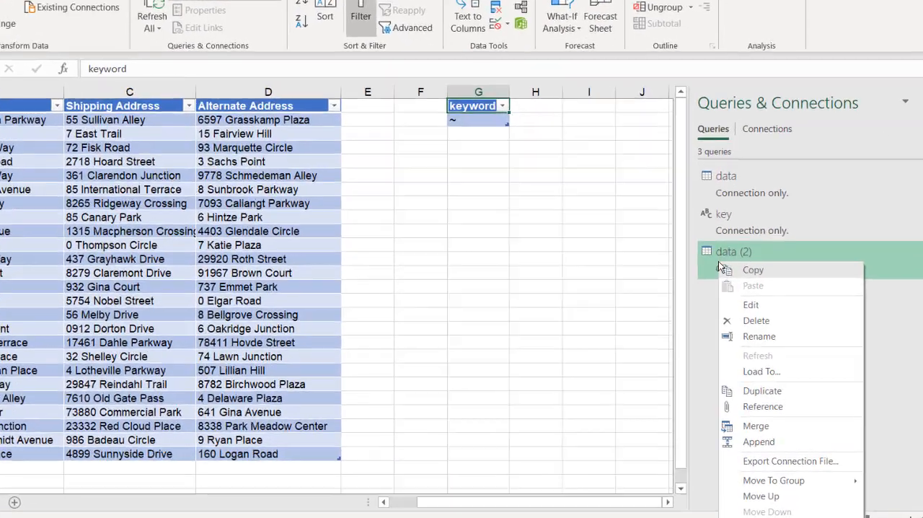
click(736, 371)
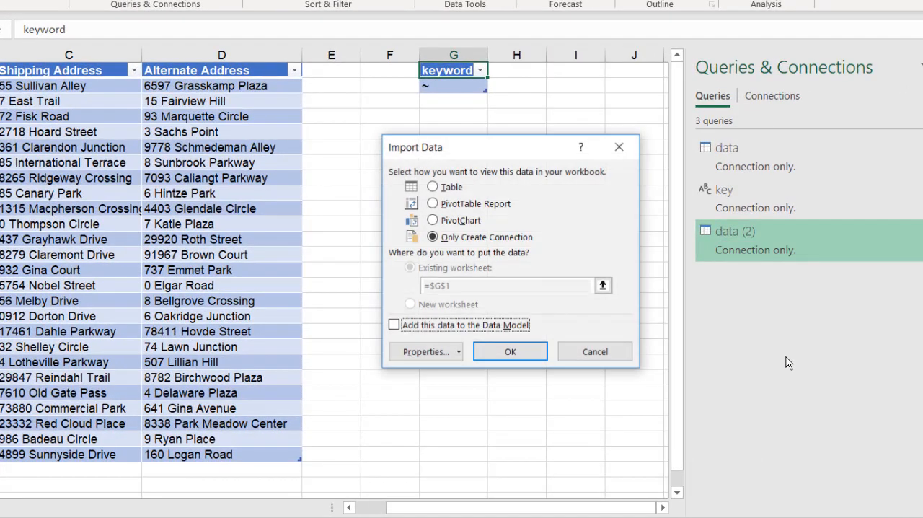
click(432, 186)
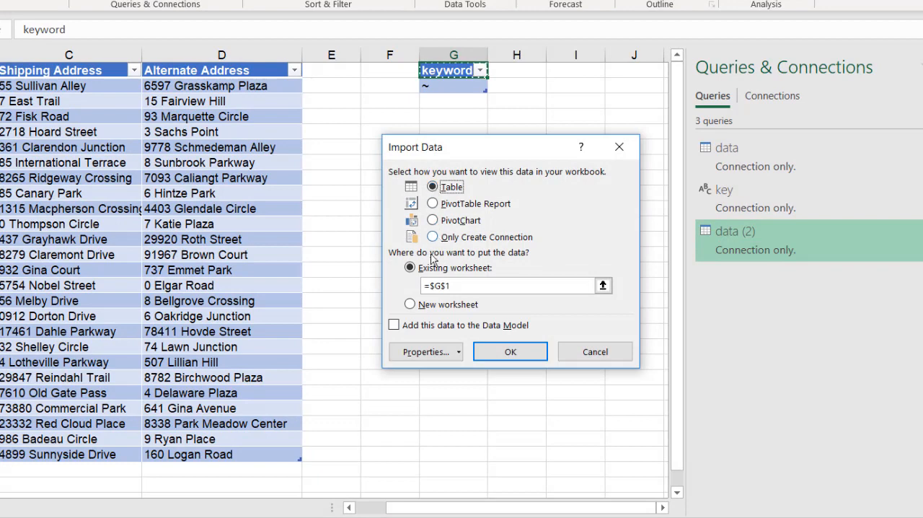
click(602, 285)
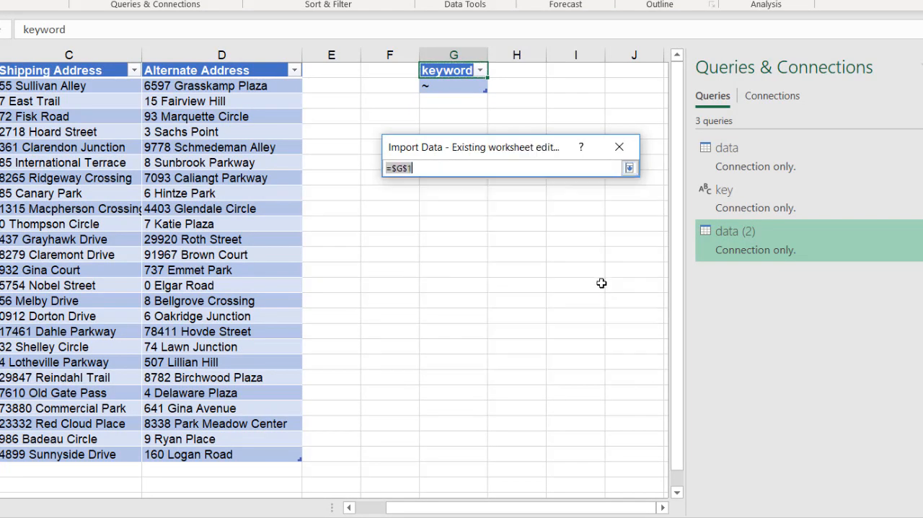
click(631, 69)
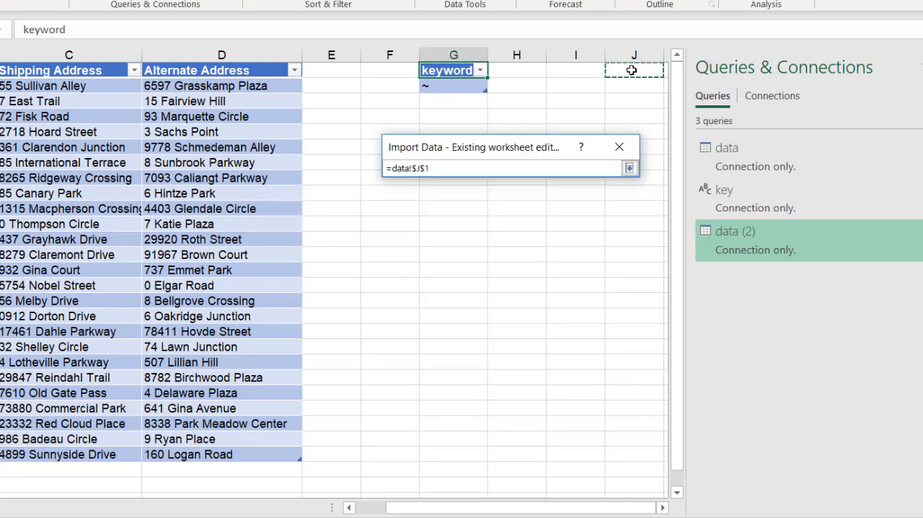
key(Return)
click(510, 352)
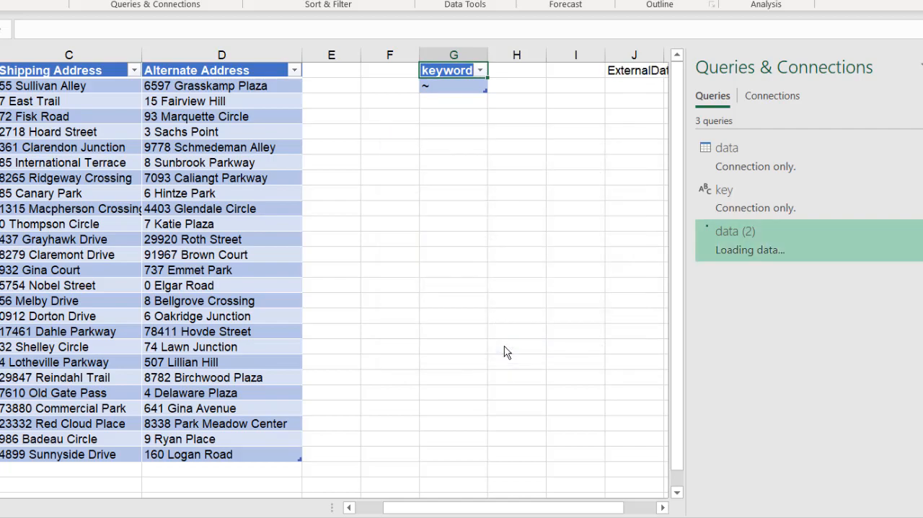
Enter Trail as the keyword in cell G2, refresh the query results table, and check the rows flagged TRUE
drag(535, 507, 809, 481)
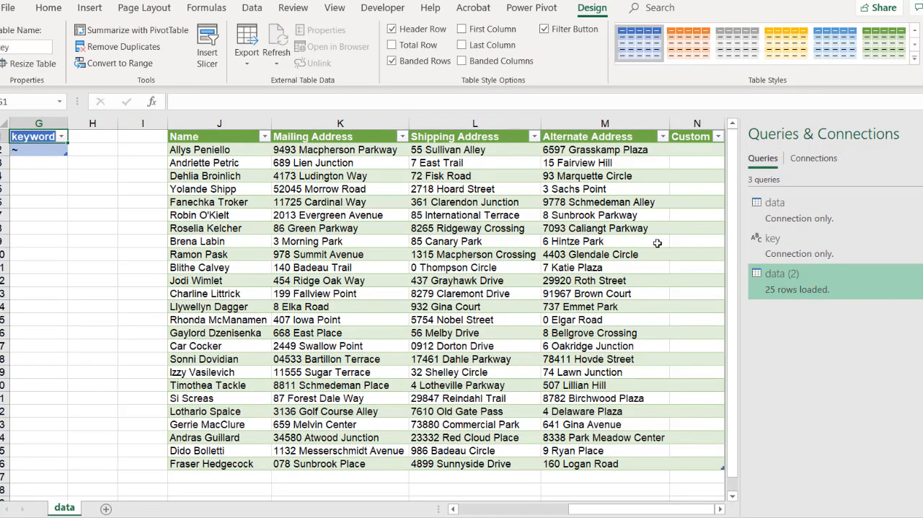
click(30, 151)
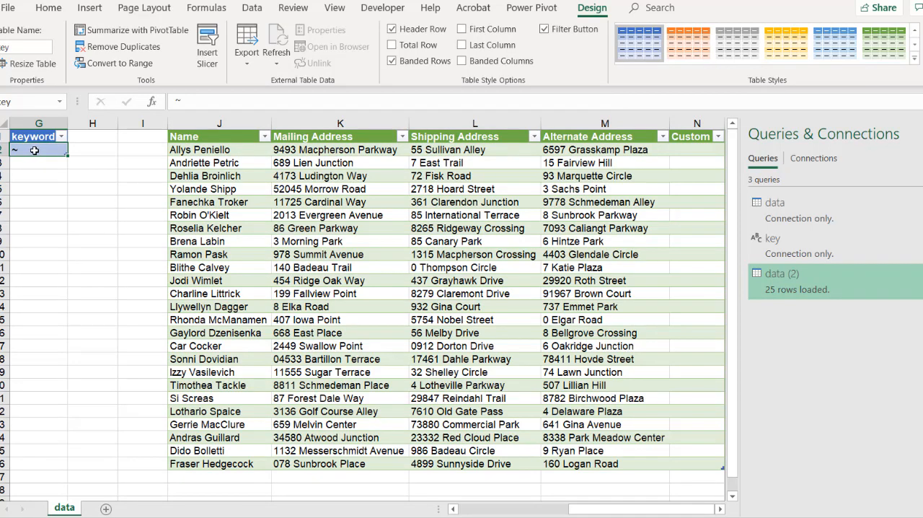
text(Trail)
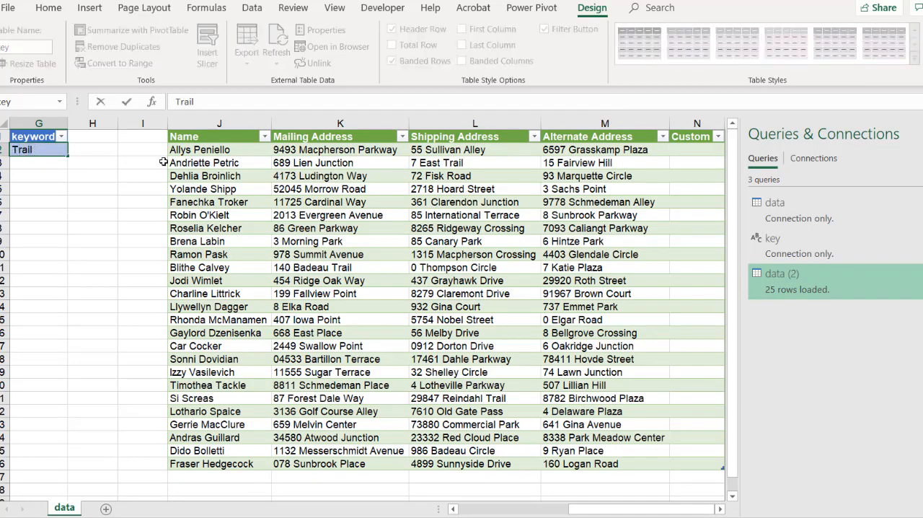
click(229, 175)
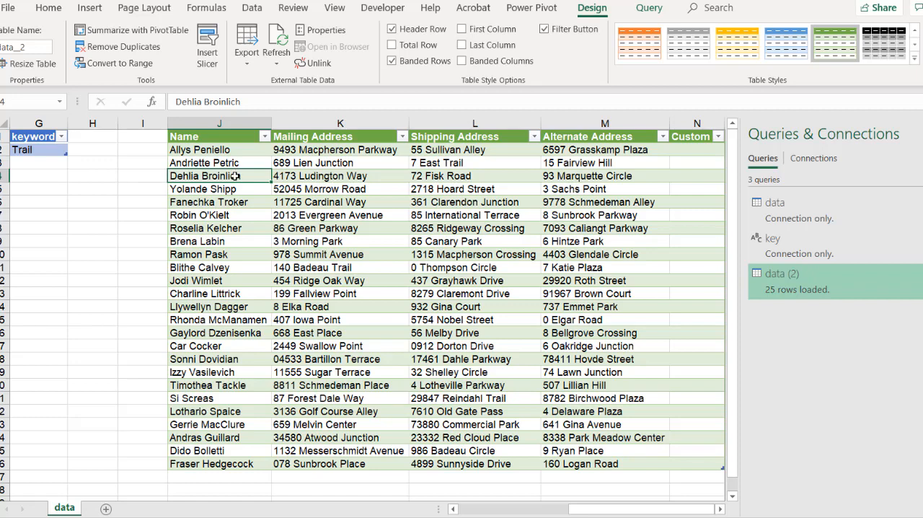
right_click(236, 175)
click(275, 293)
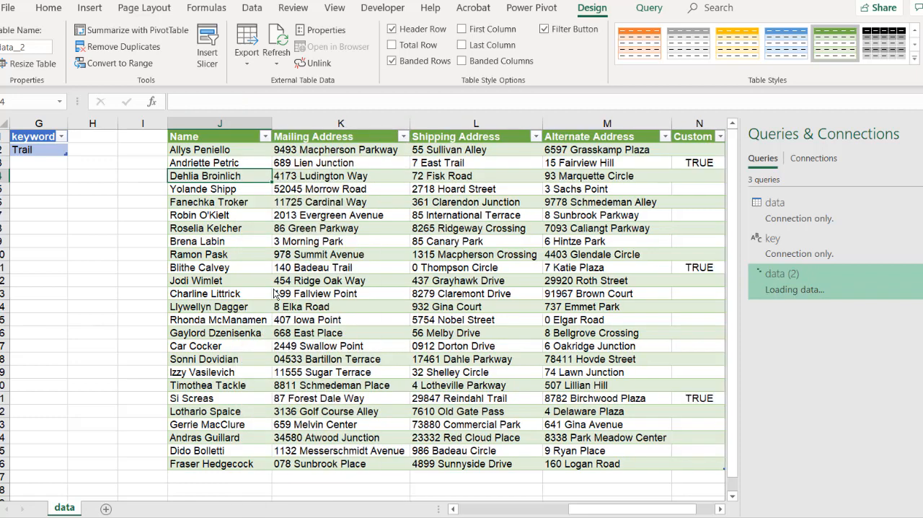
click(492, 159)
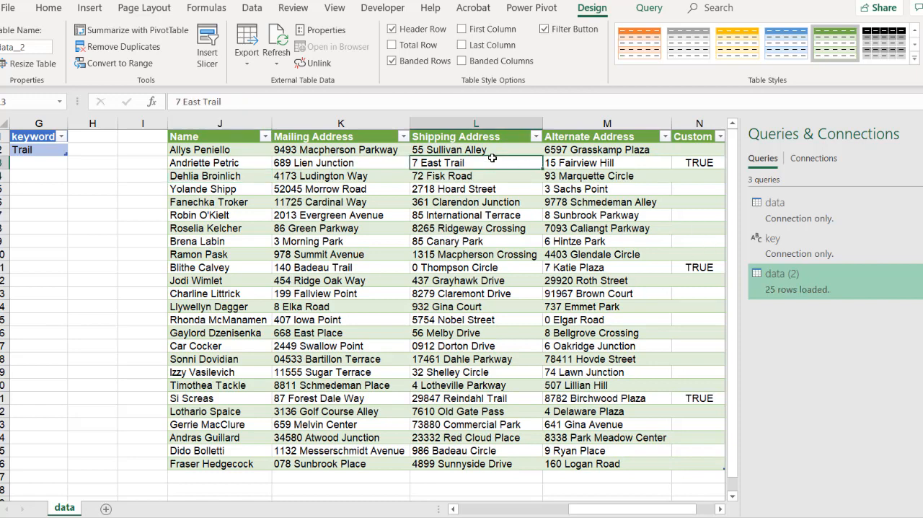
click(381, 271)
click(507, 399)
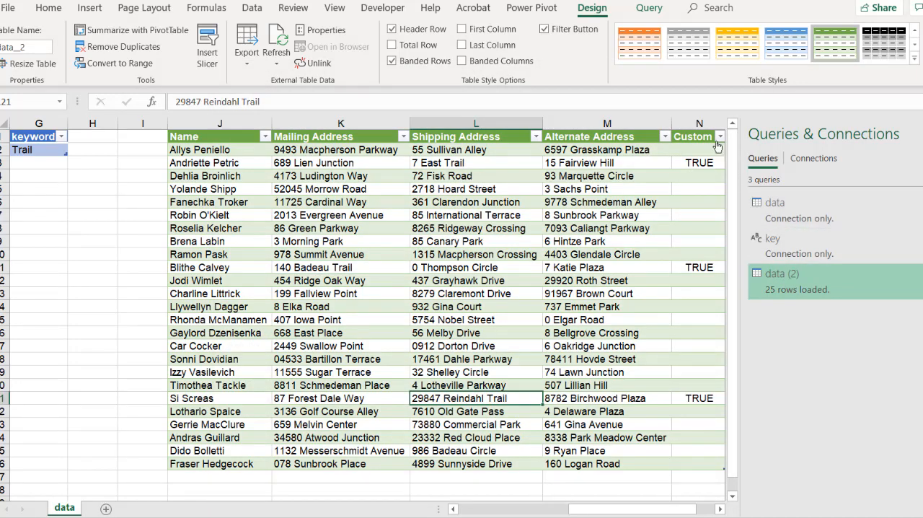
Filter the Custom column of the data (2) query to TRUE only, and close and load it
double_click(797, 280)
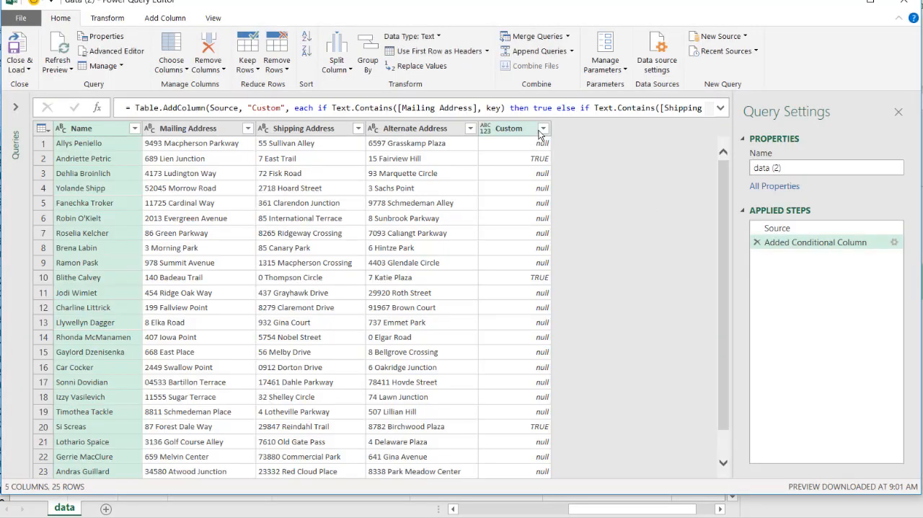
click(543, 129)
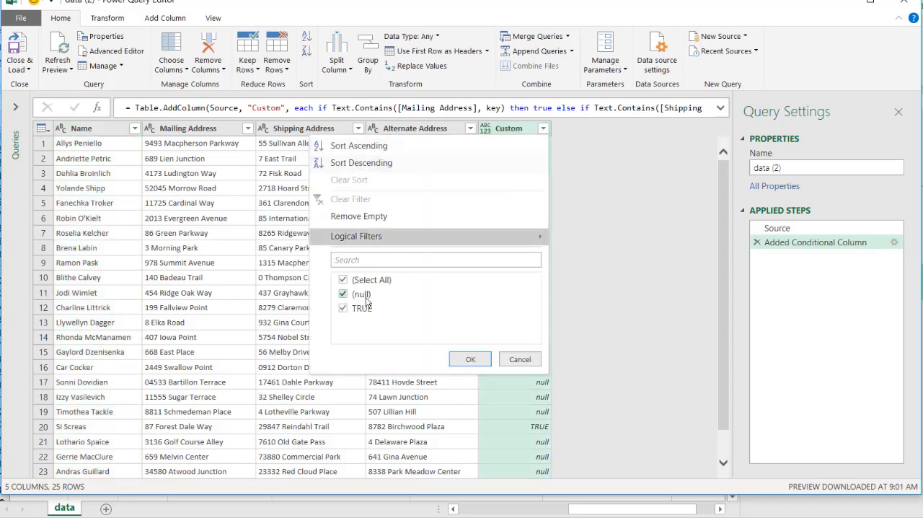
click(343, 294)
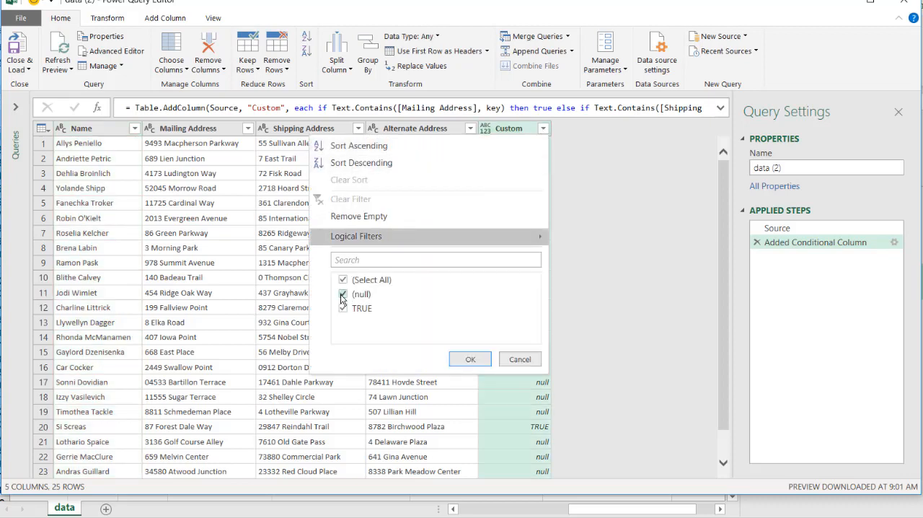
click(468, 360)
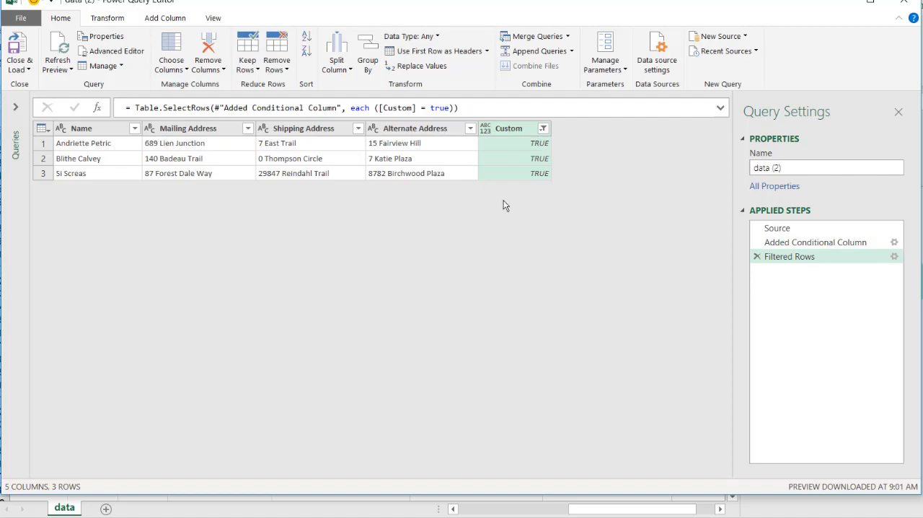
click(19, 45)
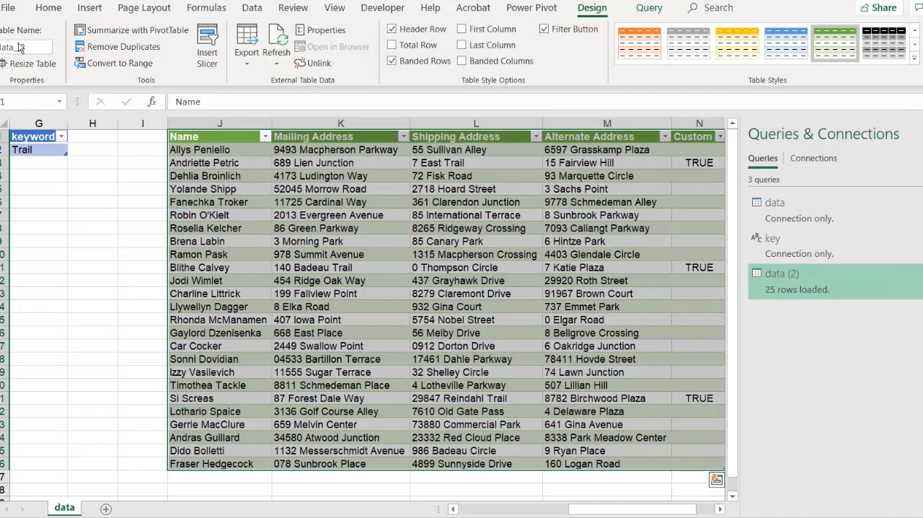
click(424, 149)
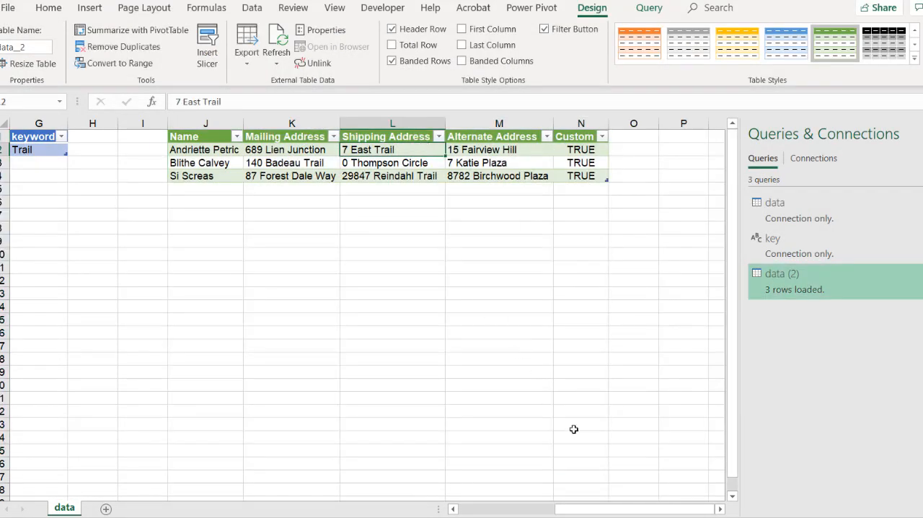
Capitalize the last word of the Shipping Address in cell C3 as TRAIL, and refresh the query results table
drag(586, 509, 561, 508)
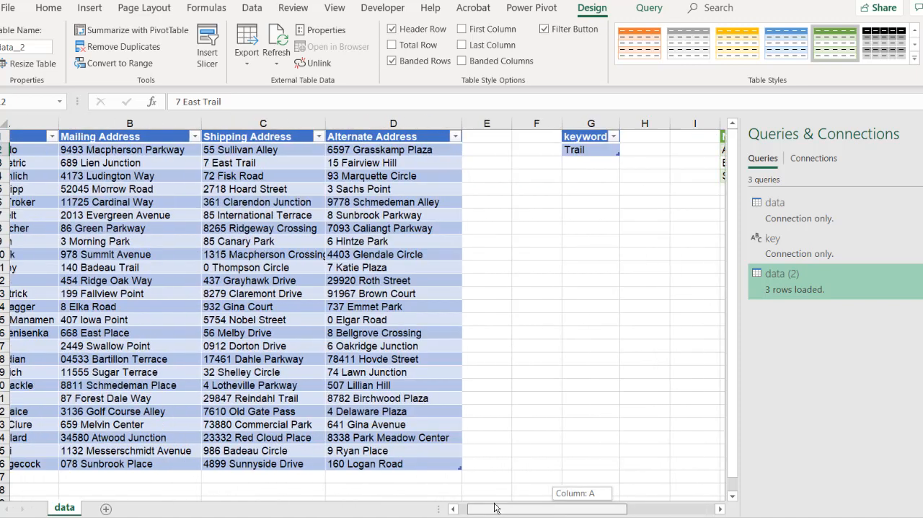
click(922, 134)
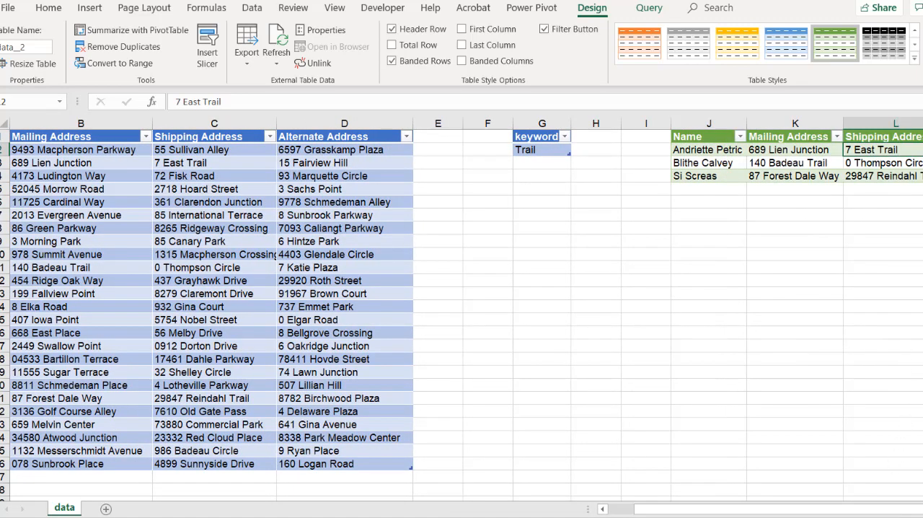
click(858, 517)
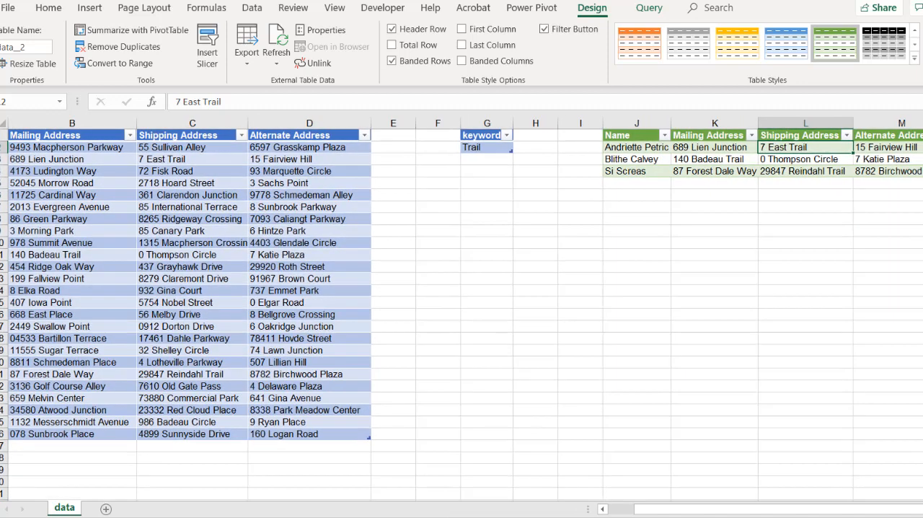
click(501, 150)
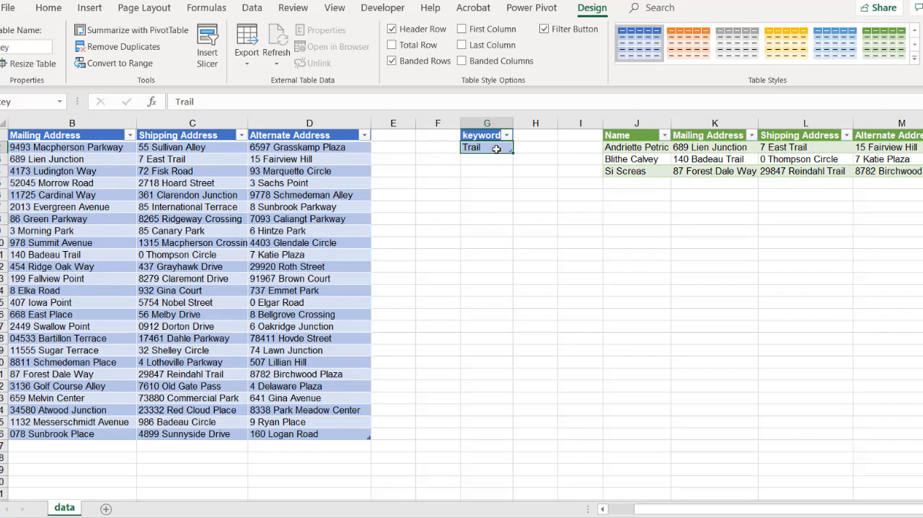
click(197, 156)
click(234, 102)
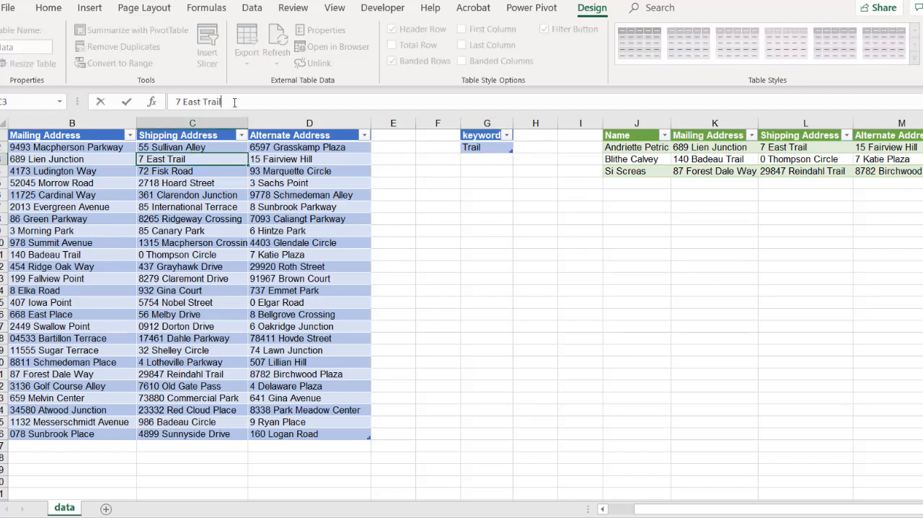
text(RAIL)
key(Return)
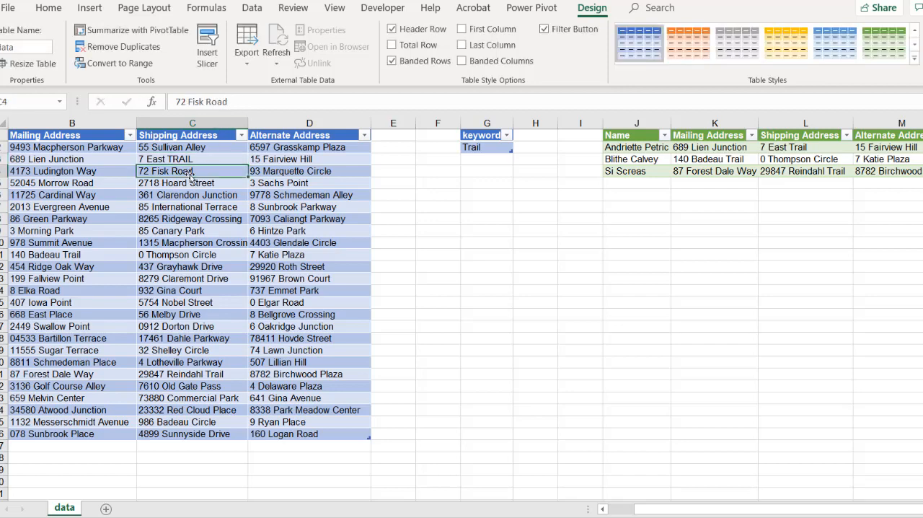
key(Up)
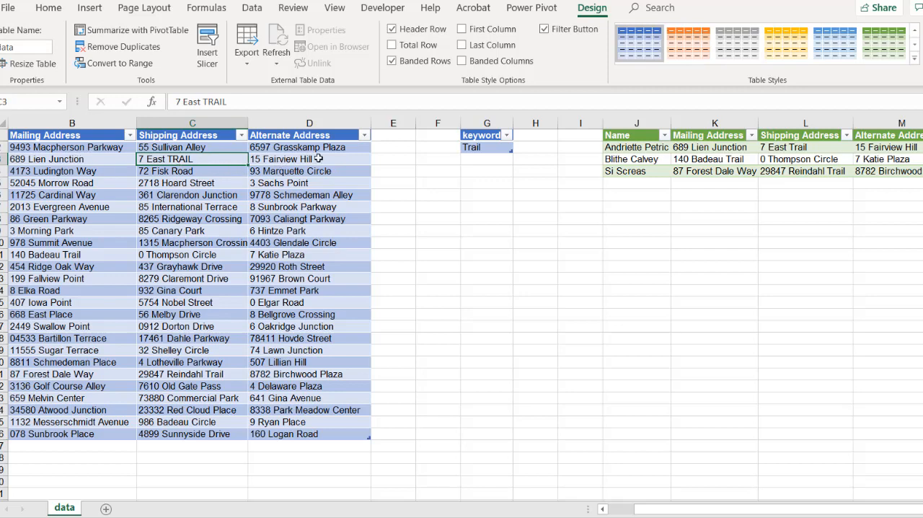
right_click(717, 158)
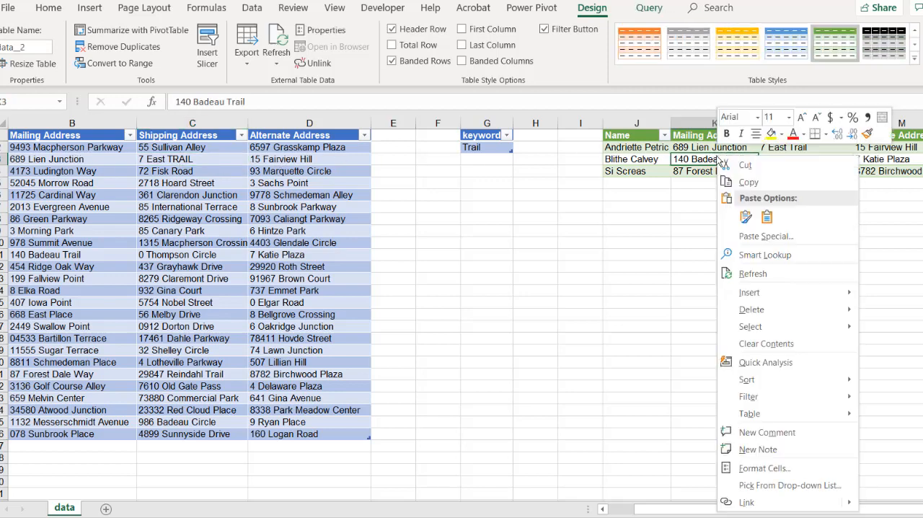
click(751, 273)
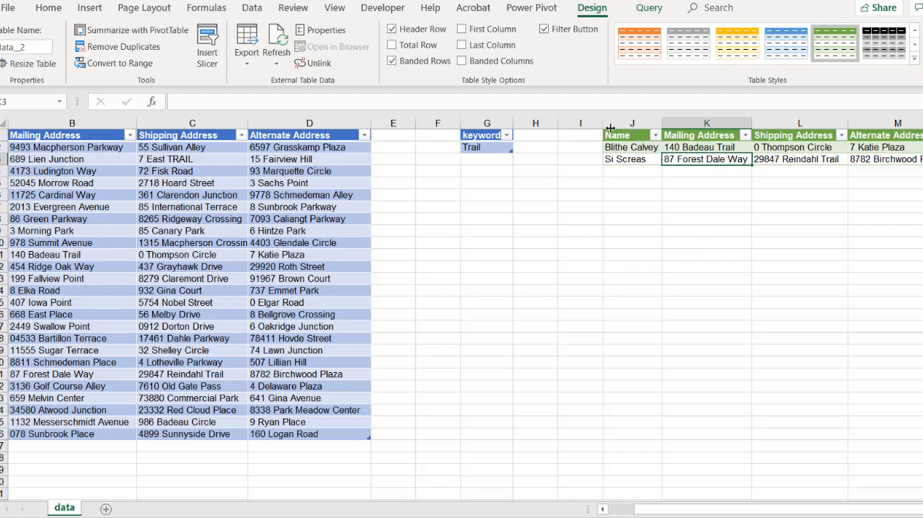
Open the data (2) query's M code and add Comparer.OrdinalIgnoreCase as the third Text.Contains argument for Mailing Address
click(254, 7)
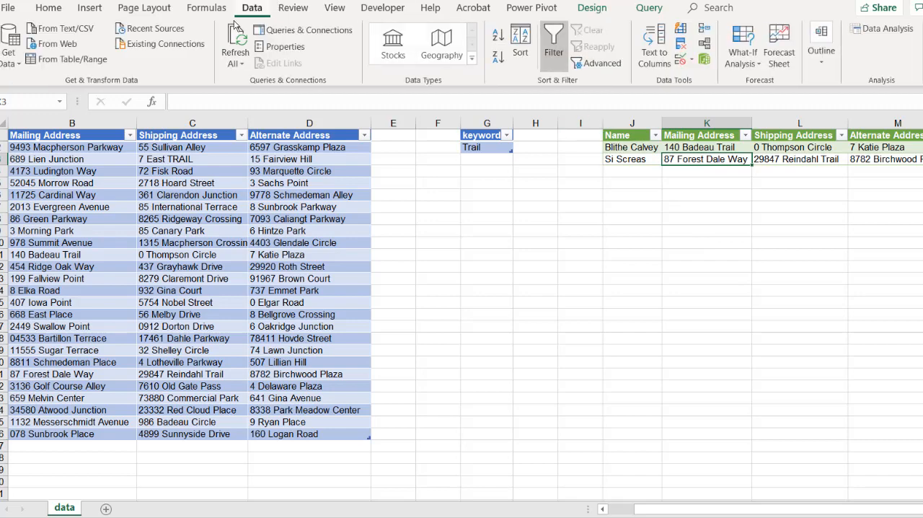
click(276, 31)
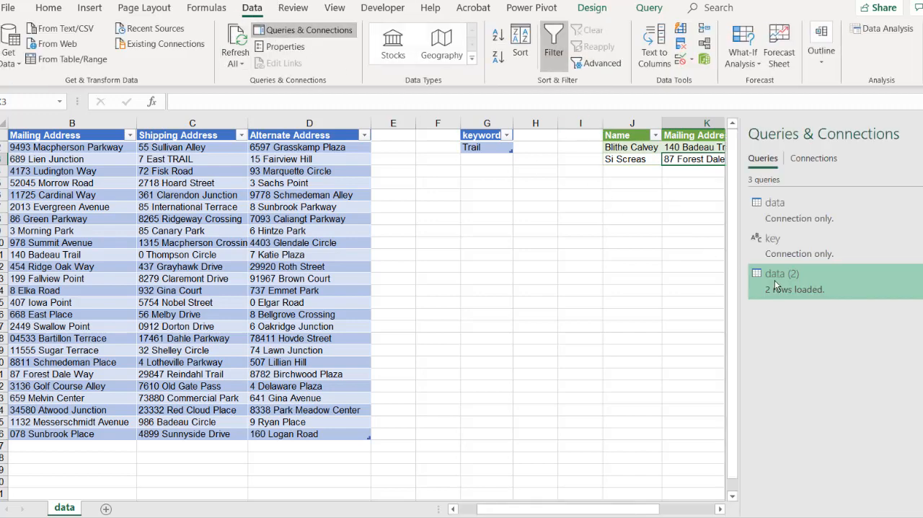
double_click(783, 287)
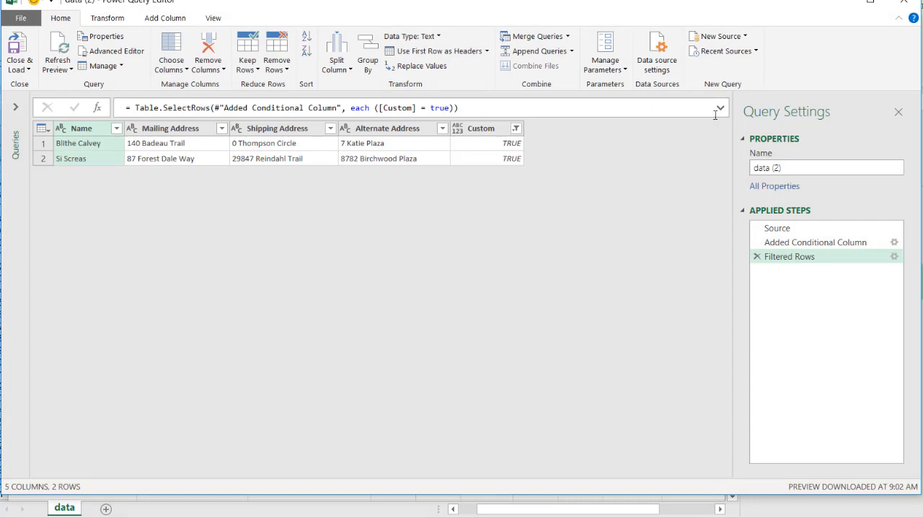
click(115, 51)
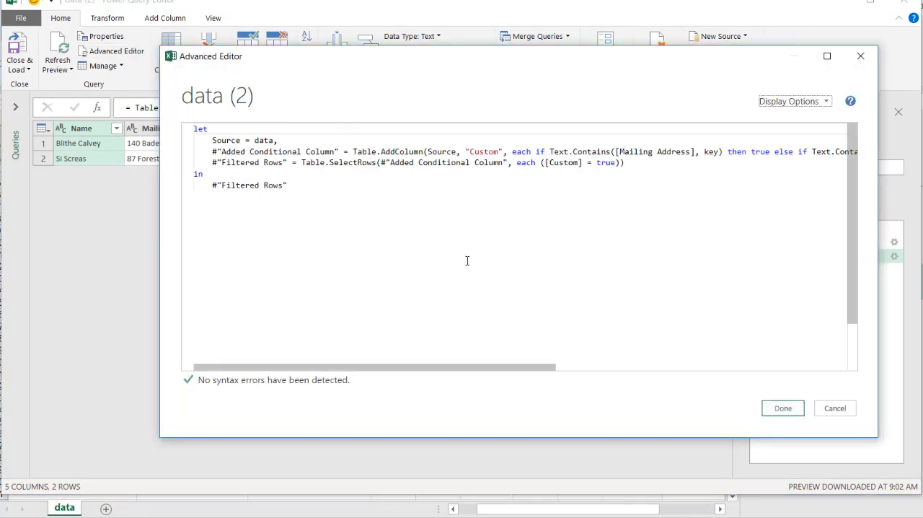
drag(491, 365, 576, 364)
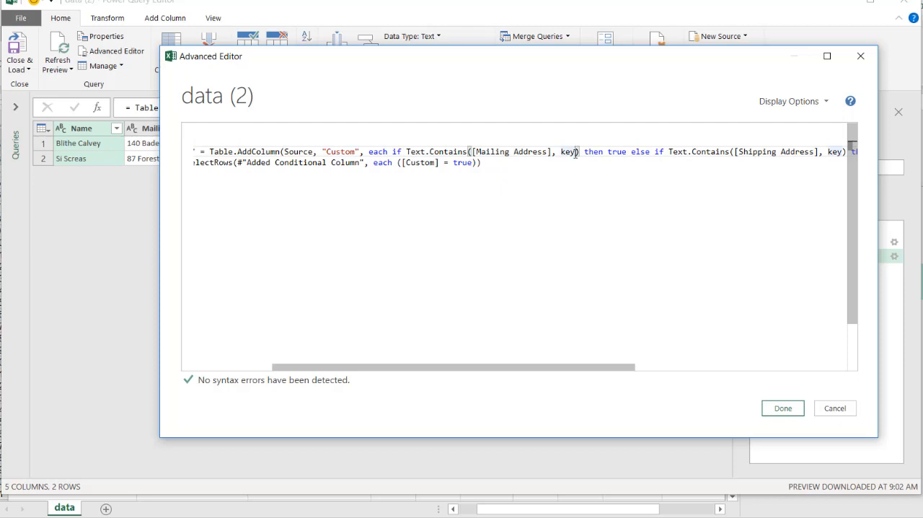
text(,)
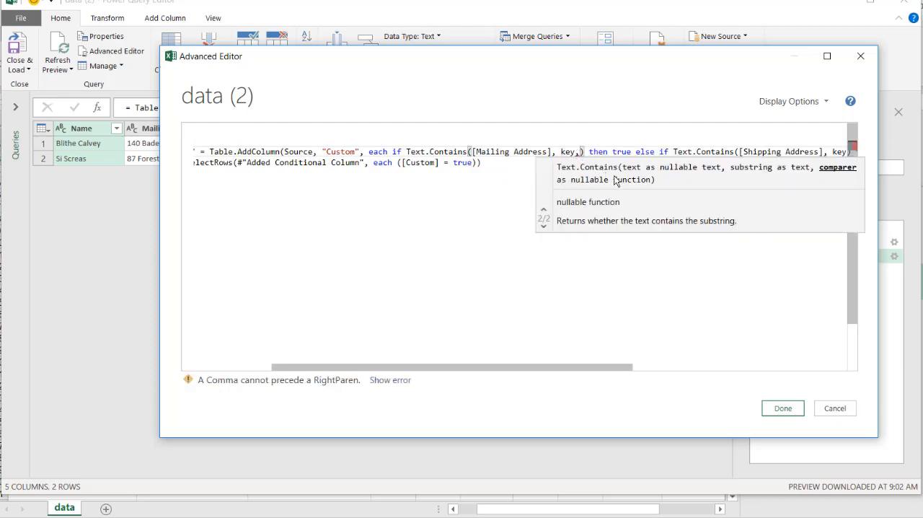
text(co)
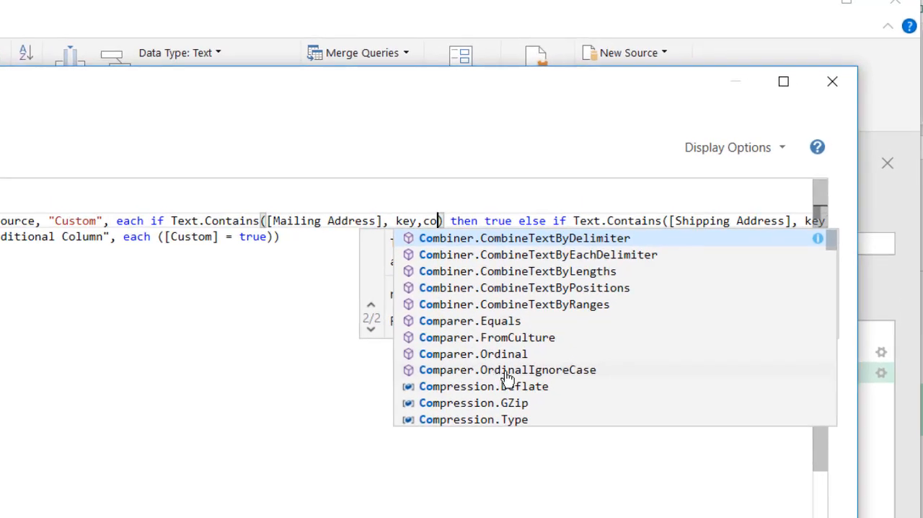
click(507, 369)
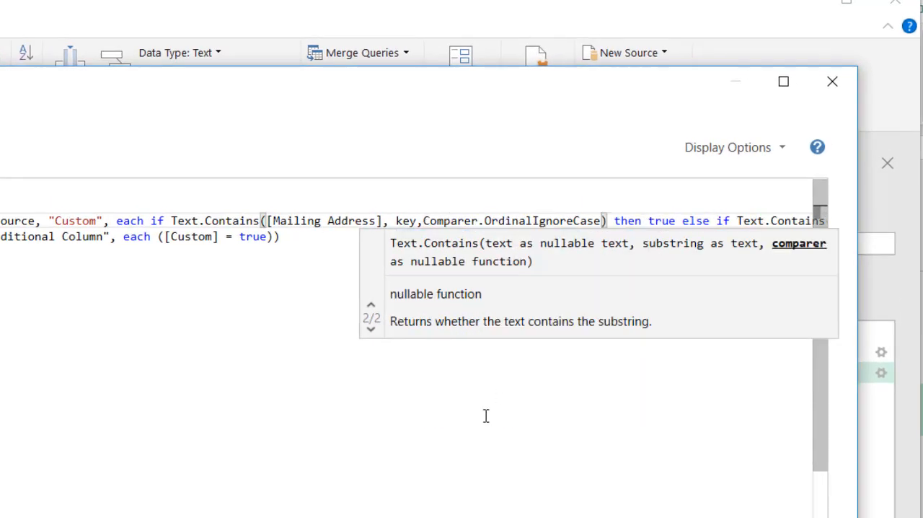
Add Comparer.OrdinalIgnoreCase after key in the Text.Contains condition for Shipping Address
drag(508, 517, 650, 515)
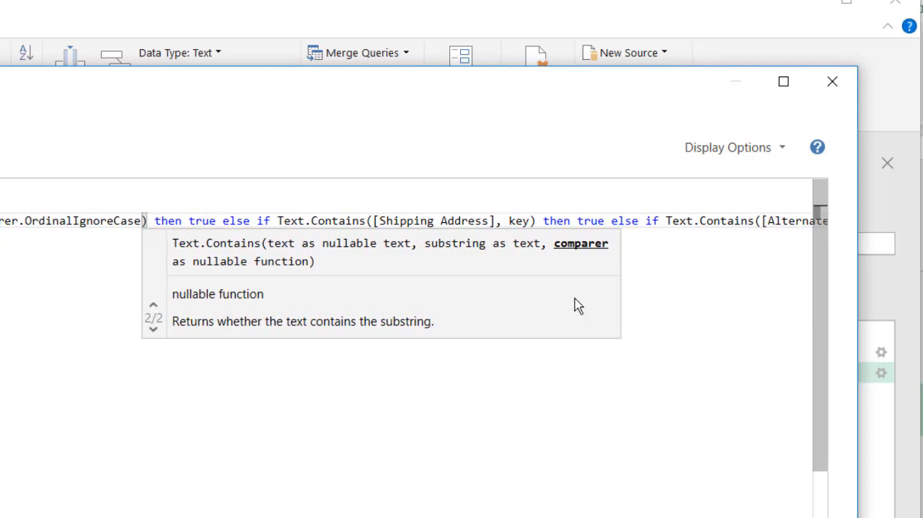
click(533, 222)
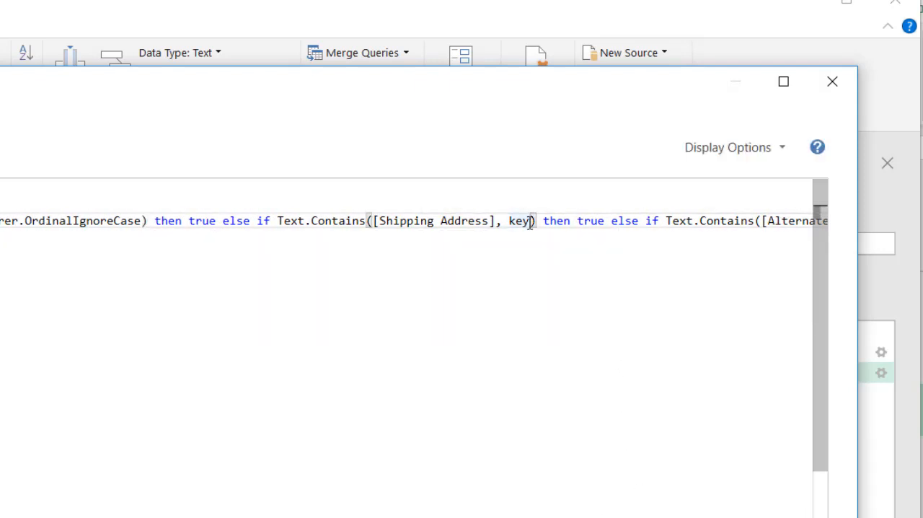
text(, com)
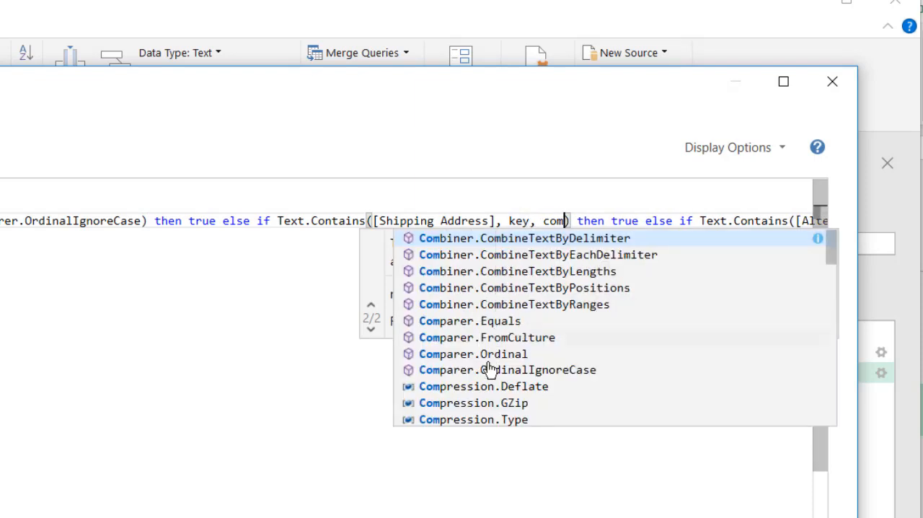
double_click(540, 369)
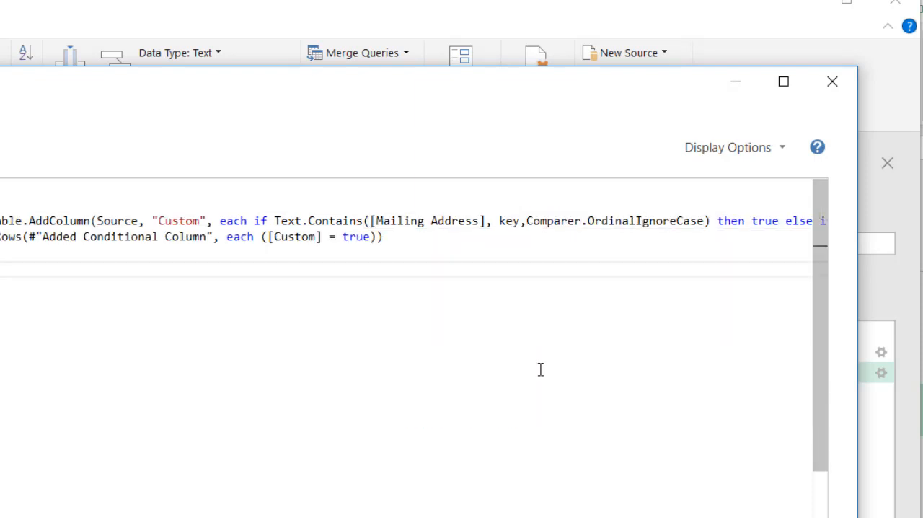
Add Comparer.OrdinalIgnoreCase after key in the Text.Contains condition for Alternate Address, and apply the edited query code
scroll(408, 324, right, 10)
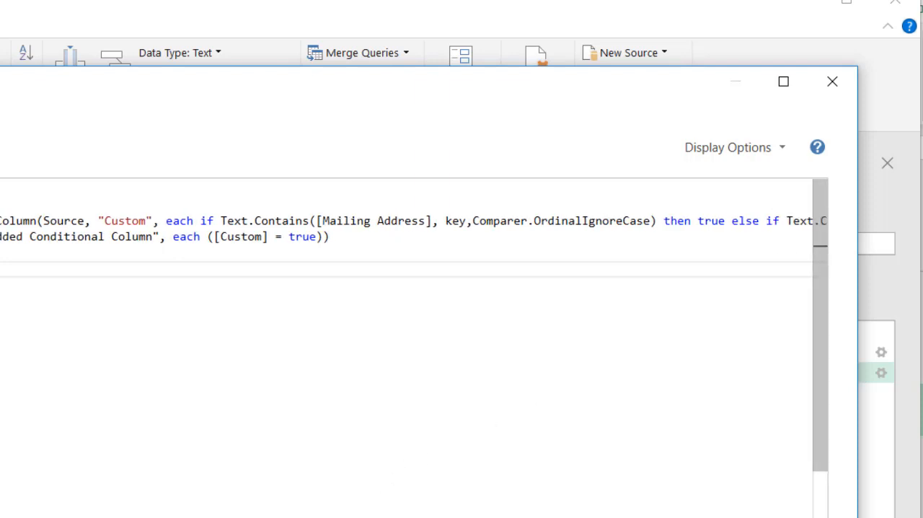
scroll(408, 324, right, 5)
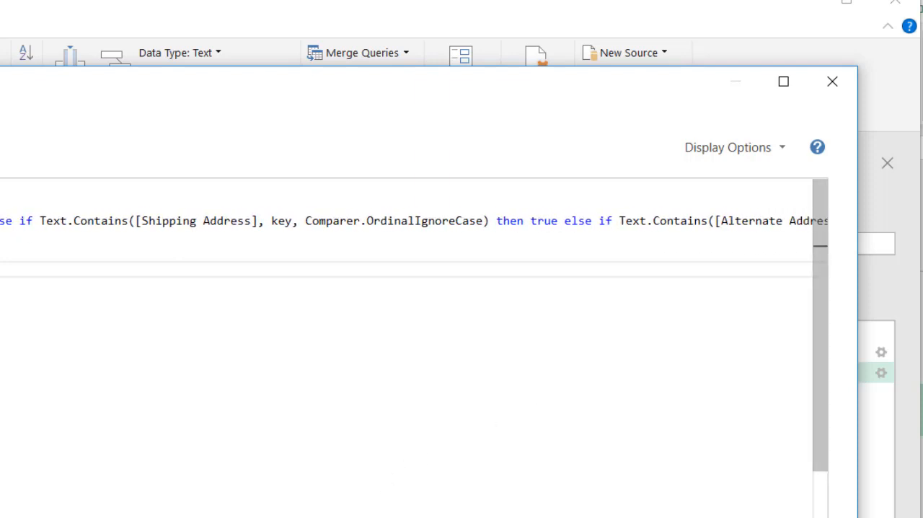
scroll(415, 221, right, 4)
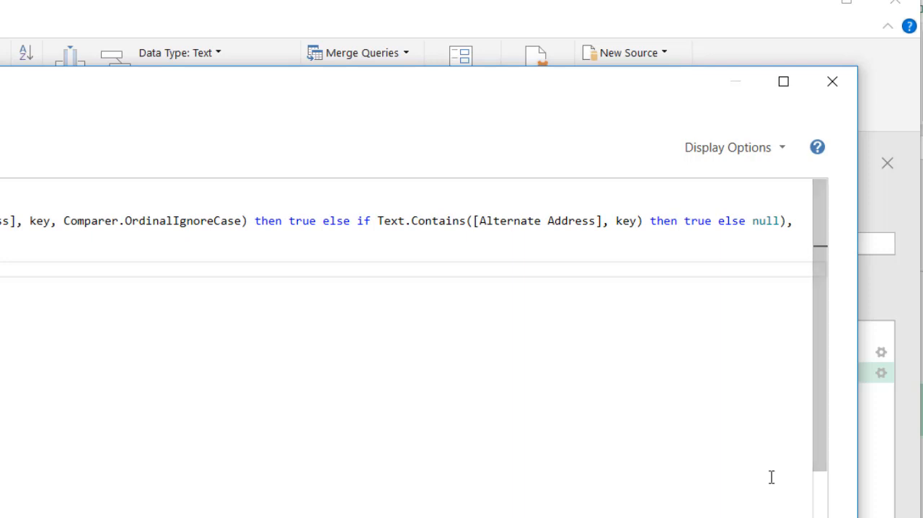
click(641, 221)
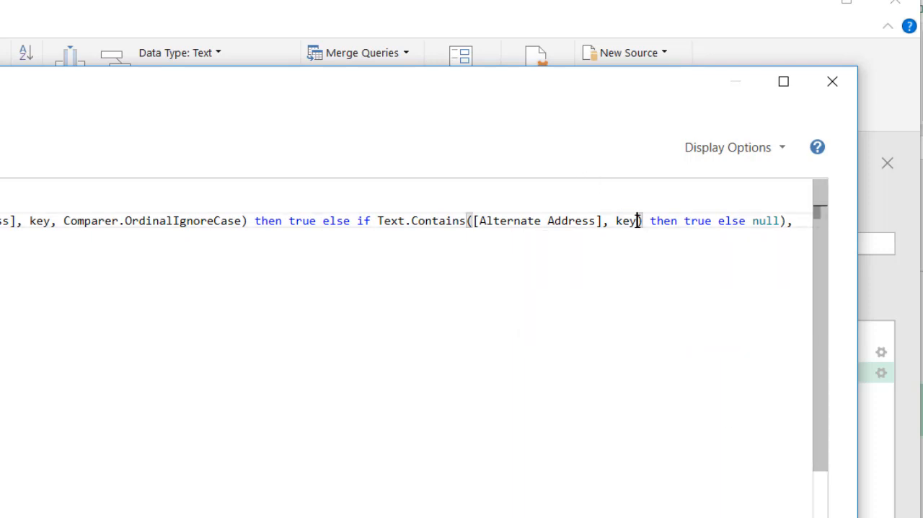
text(,com)
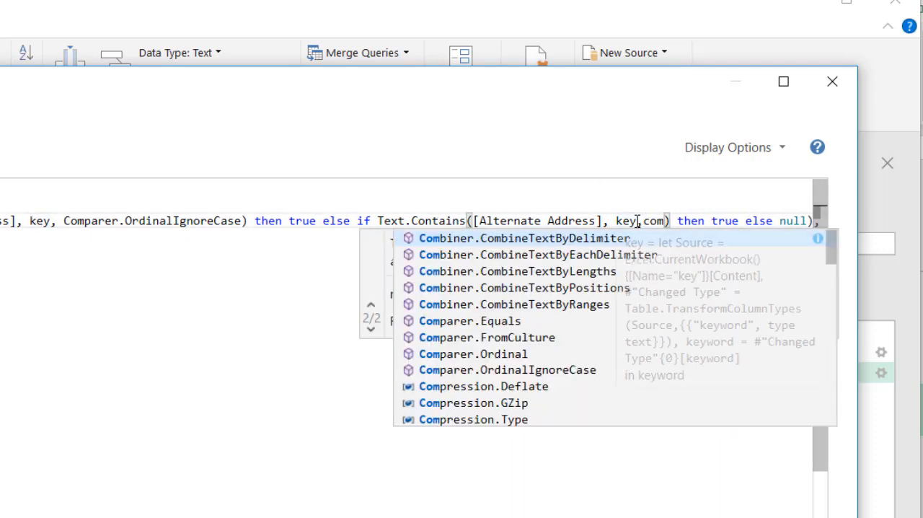
click(524, 370)
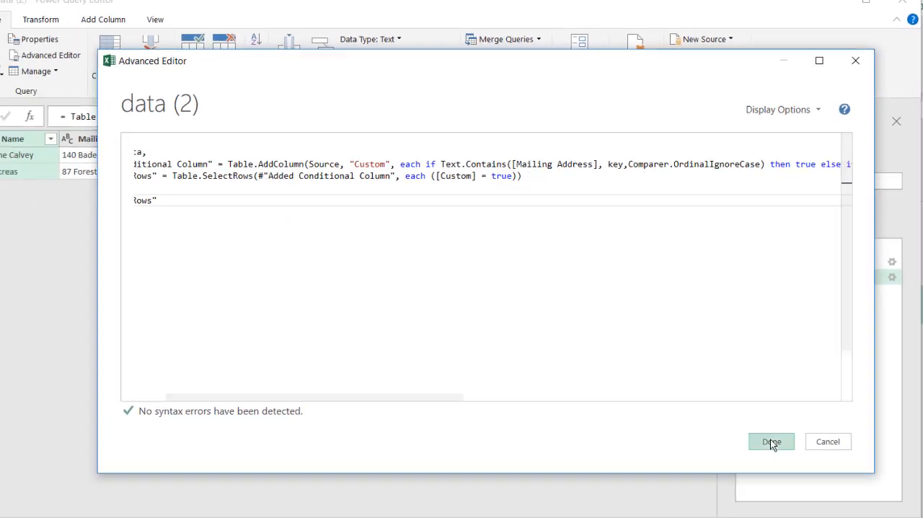
click(770, 441)
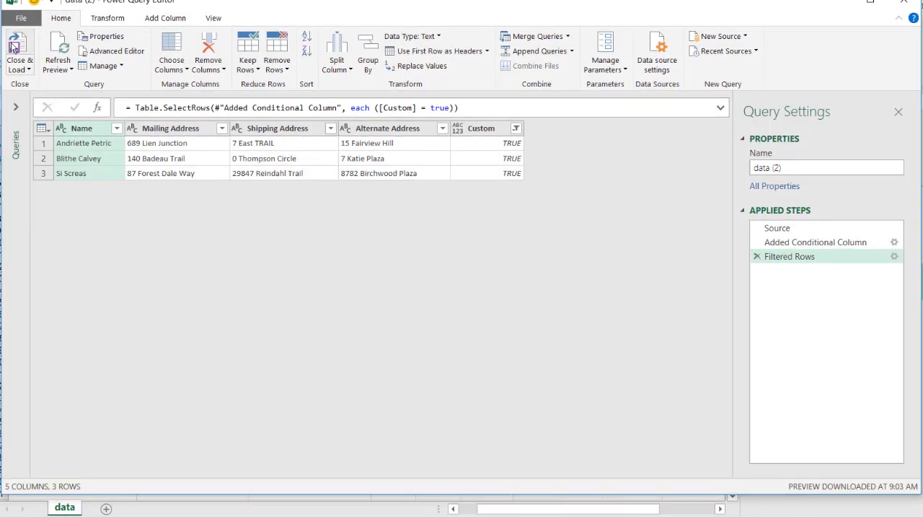
Close and load the data (2) query, and check the results table for the row whose Shipping Address contains the uppercase TRAIL
click(14, 46)
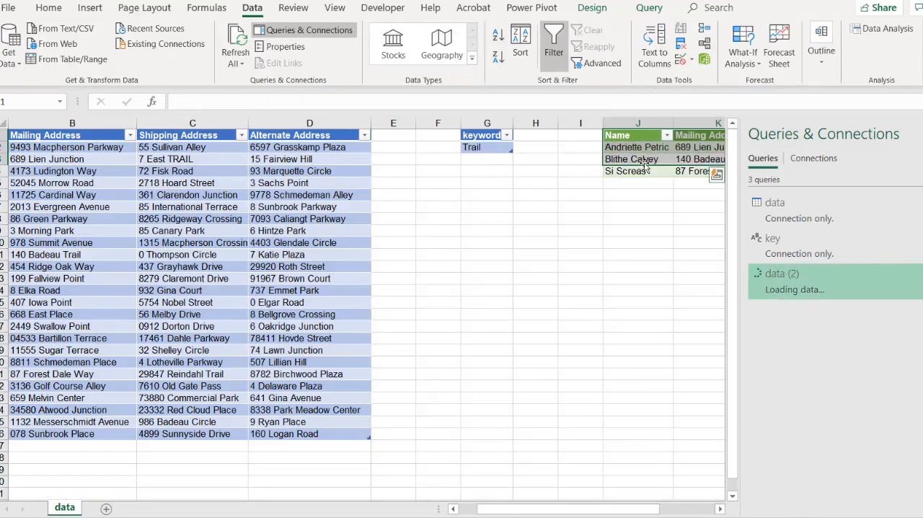
drag(642, 509, 658, 491)
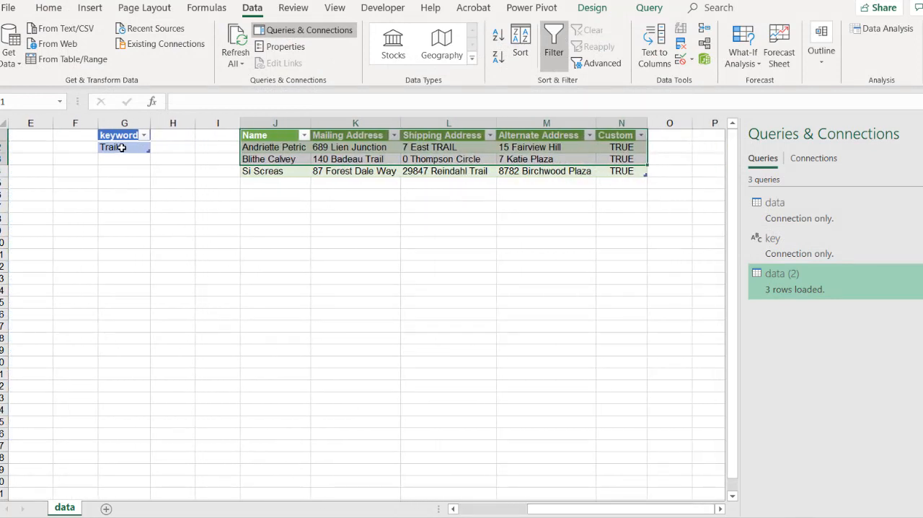
click(437, 149)
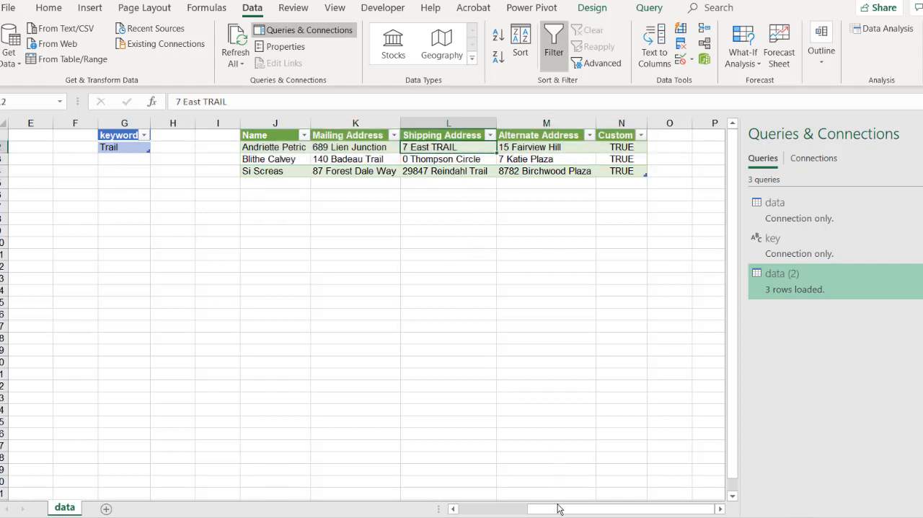
drag(553, 510, 484, 511)
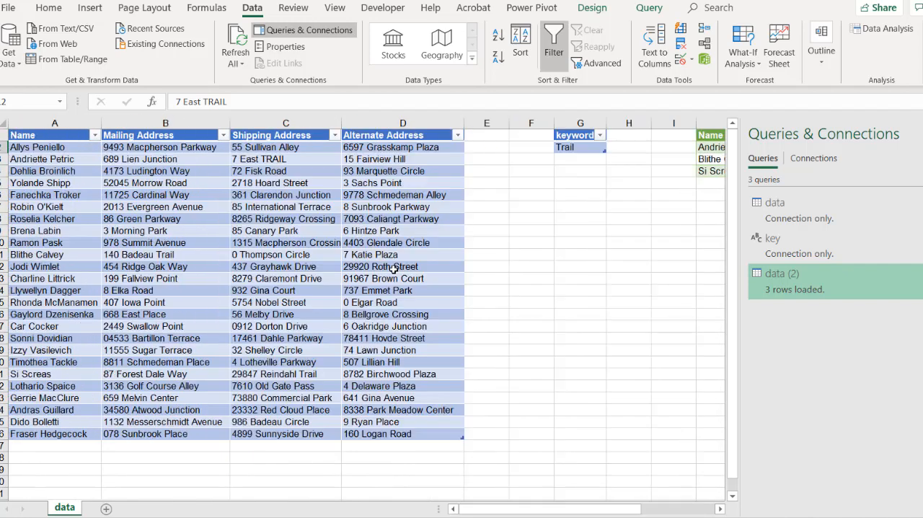